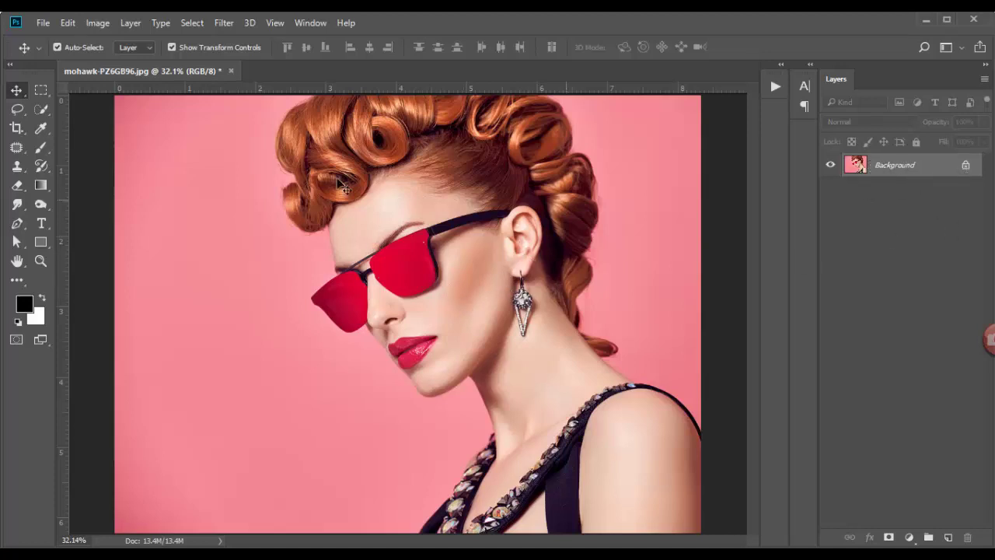
Check the image size (width 2500) and colour mode, leaving both unchanged
left_click(98, 25)
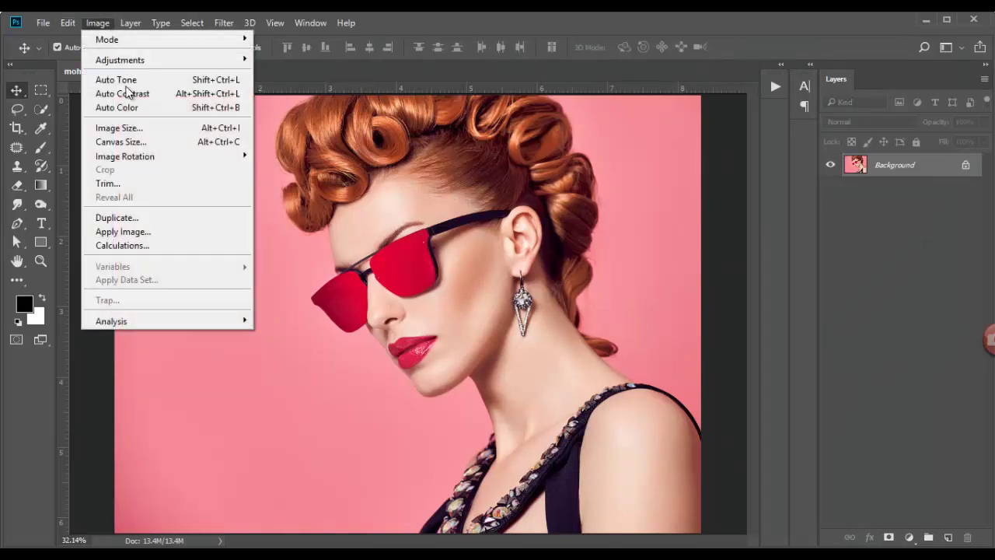
left_click(143, 129)
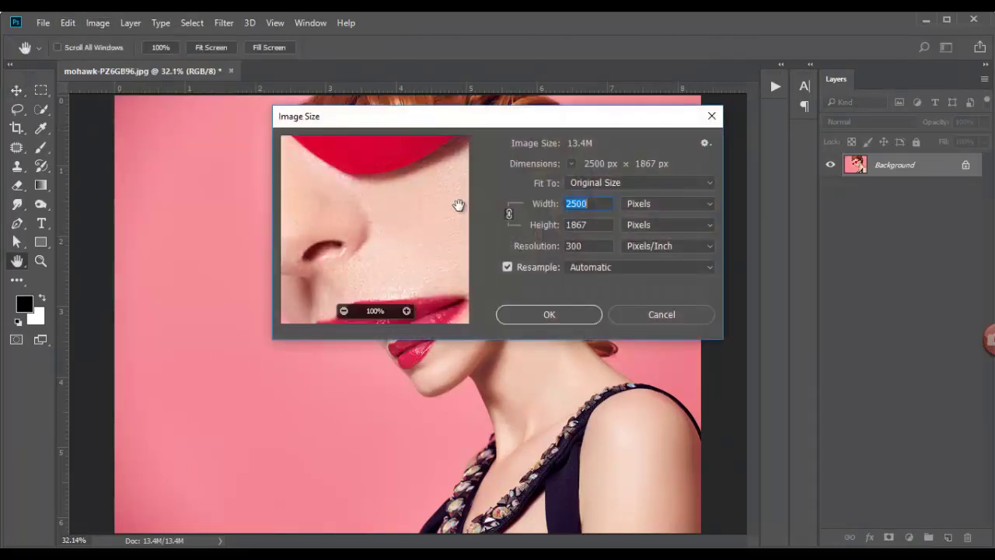
left_click(593, 203)
left_click(548, 204)
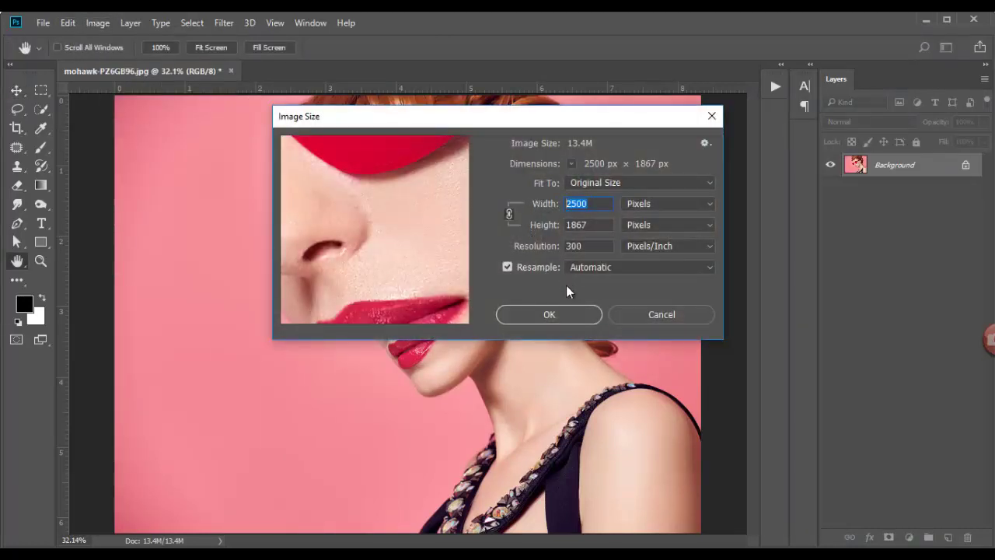
left_click(547, 313)
left_click(102, 26)
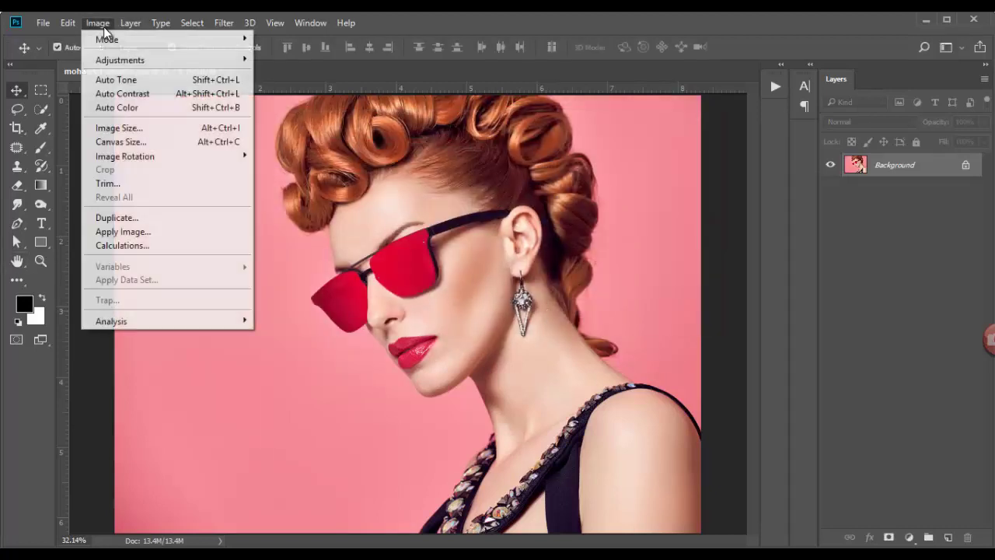
mouse_move(107, 40)
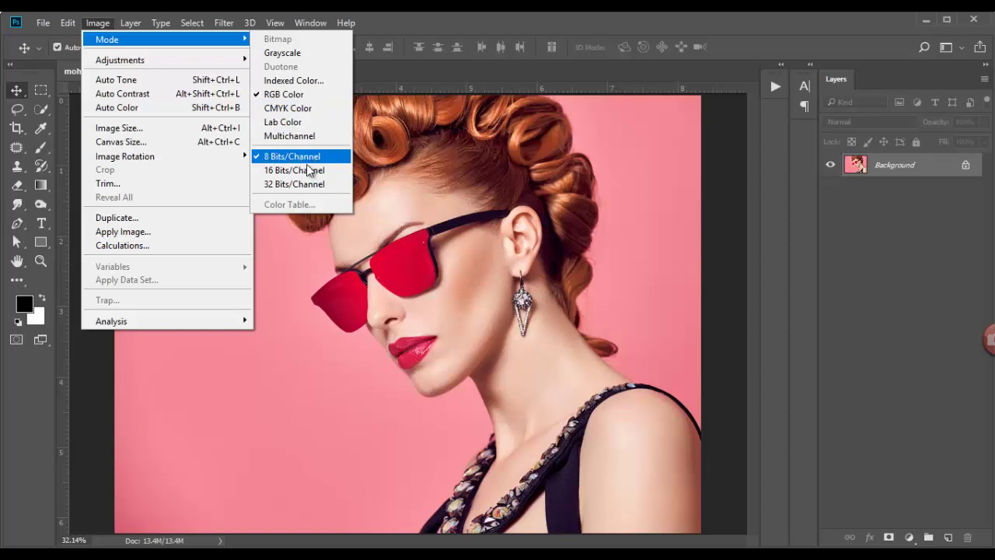
left_click(375, 272)
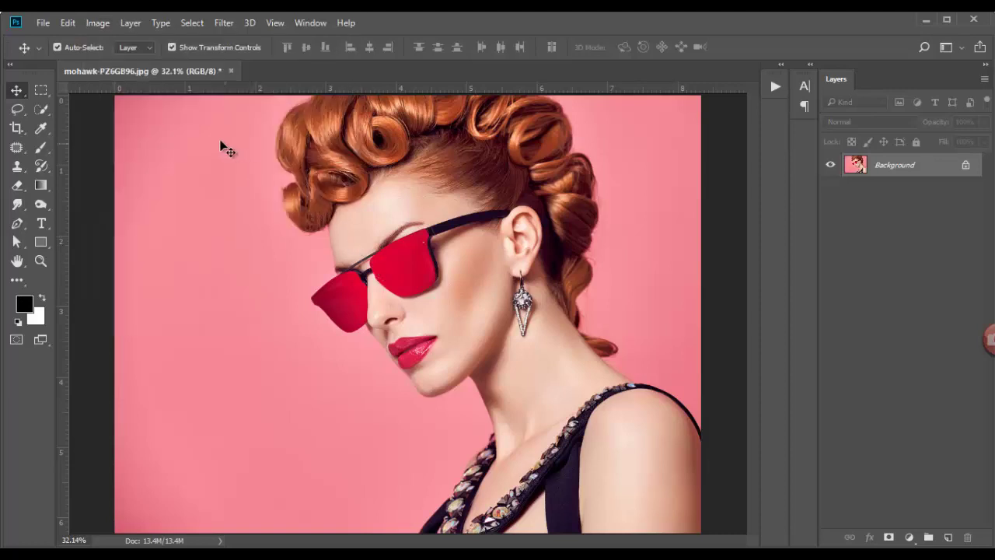
Load the Patterns file into the pattern presets through the Preset Manager
left_click(68, 22)
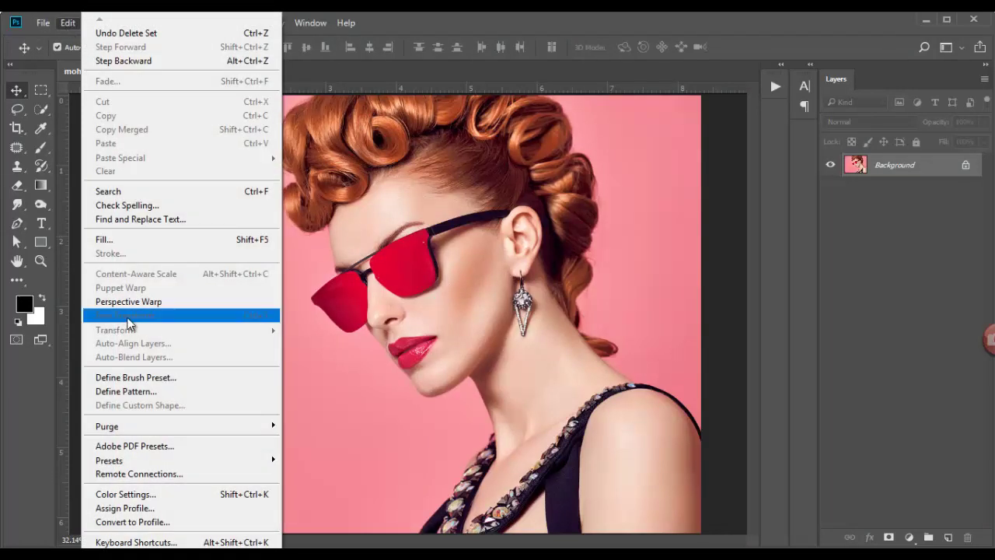
mouse_move(109, 460)
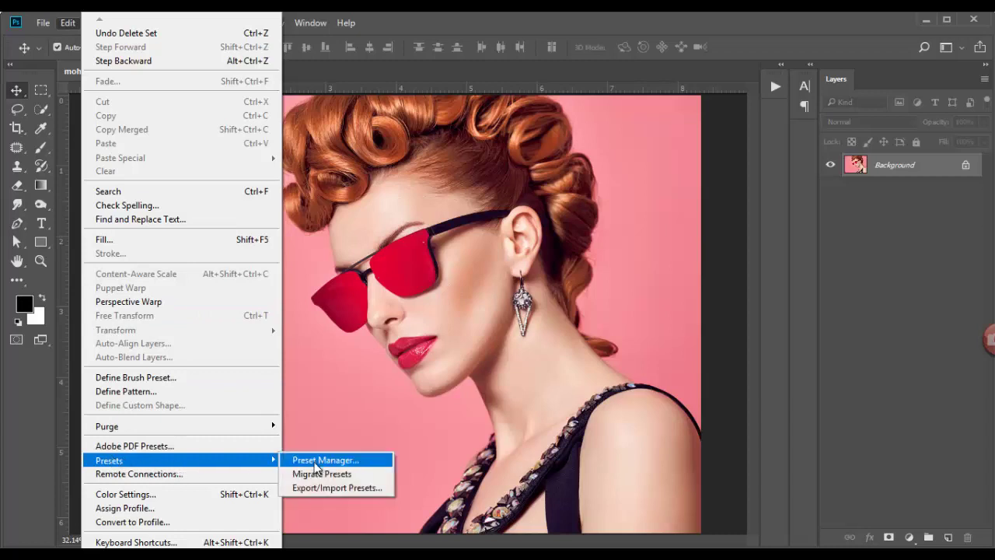
left_click(321, 462)
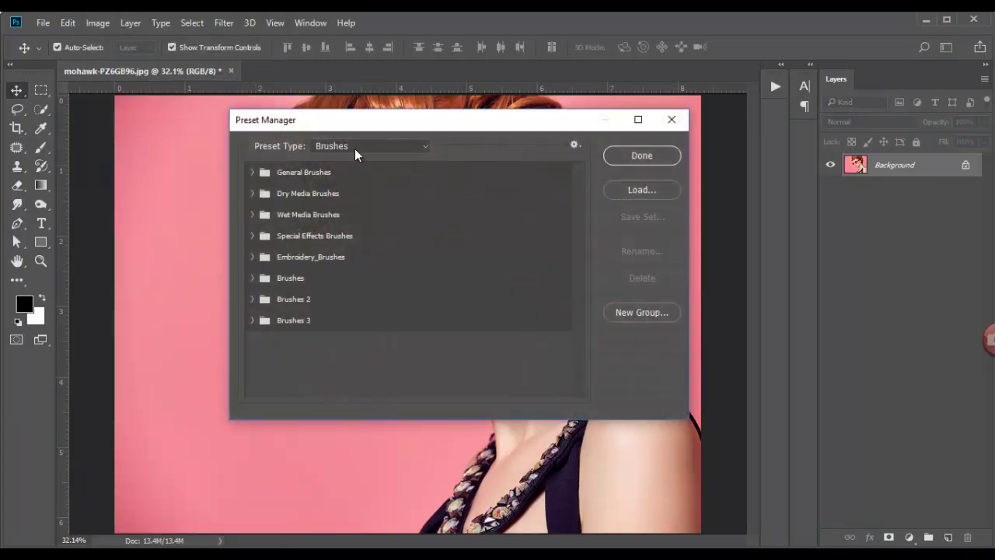
left_click(354, 150)
left_click(356, 204)
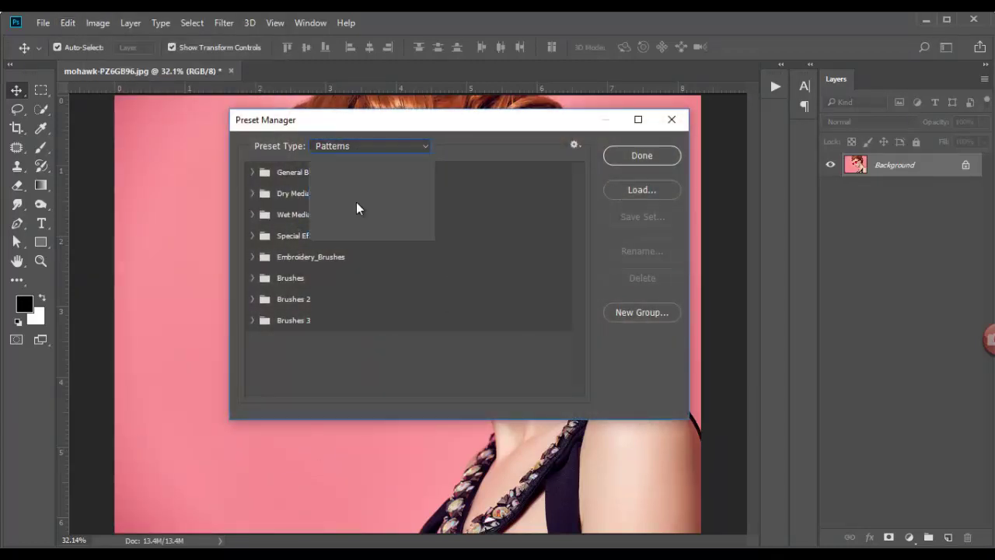
left_click(645, 190)
left_click(280, 165)
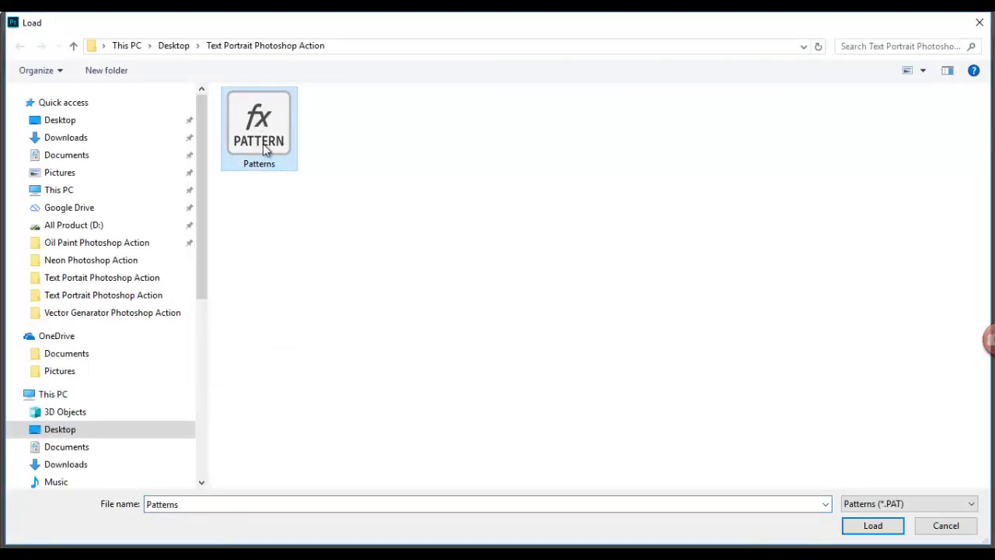
left_click(867, 527)
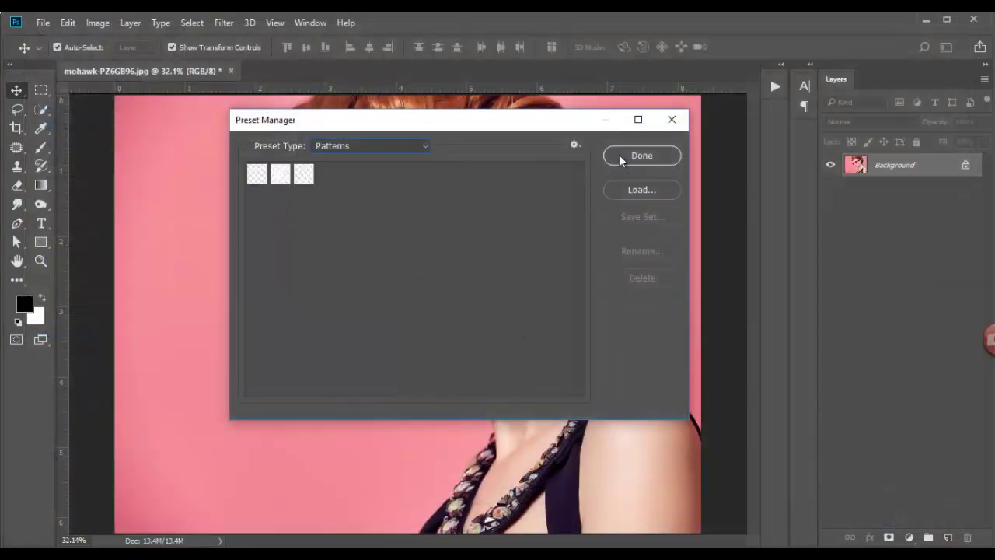
left_click(638, 155)
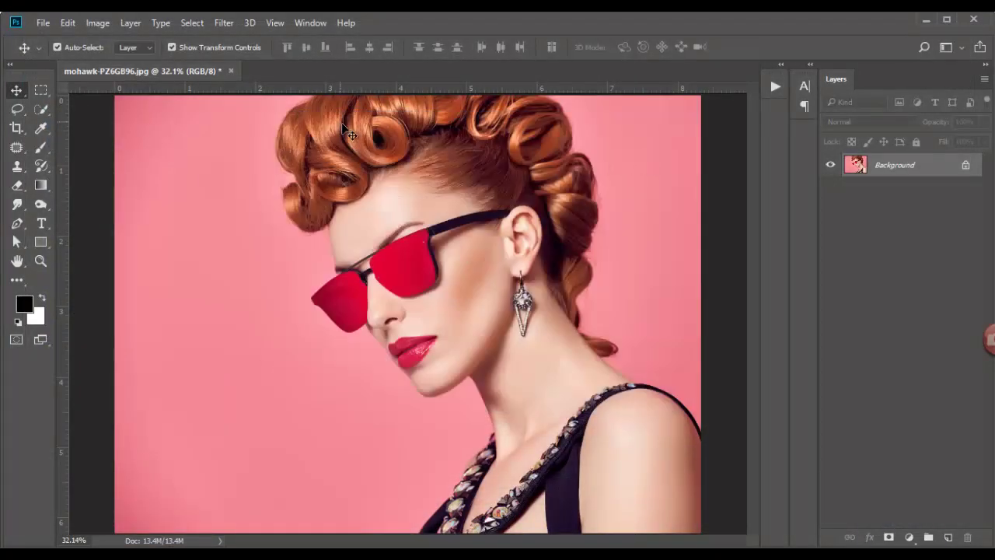
Load the Text Portrait Photoshop Action file into the Actions panel
left_click(311, 24)
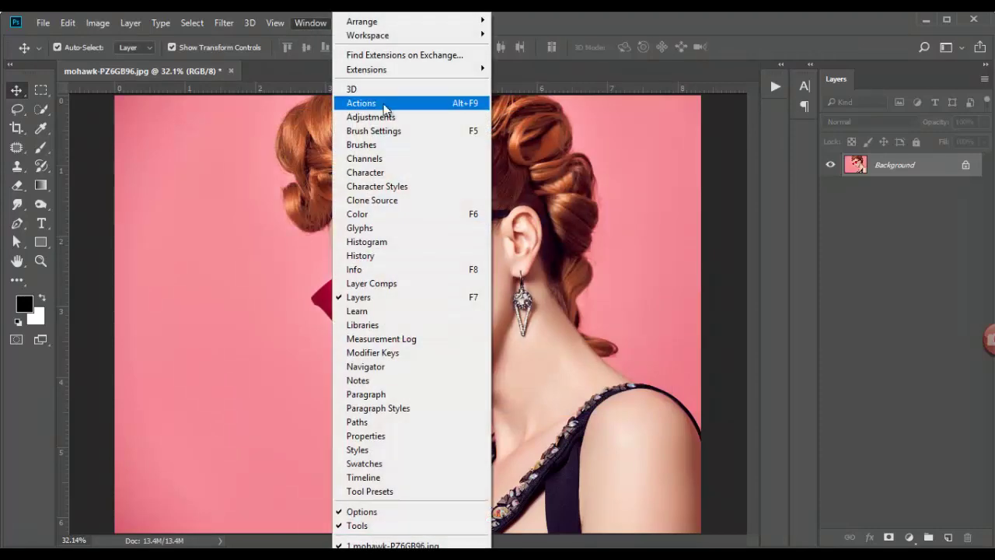
left_click(376, 105)
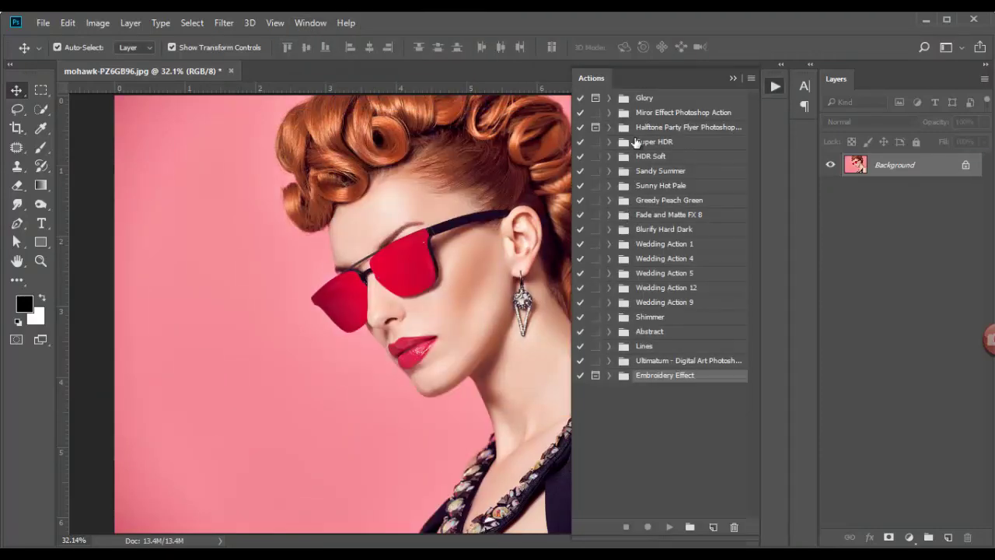
left_click(750, 79)
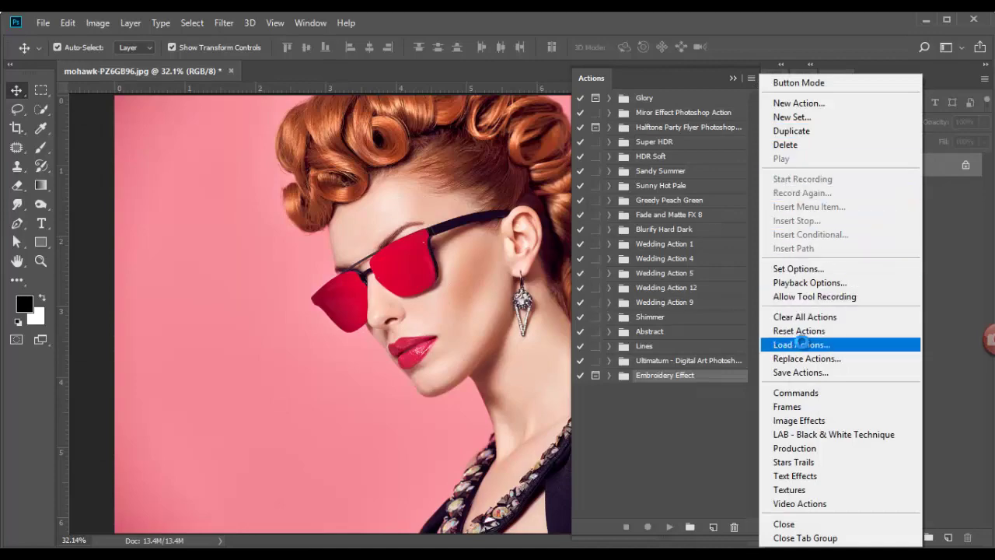
left_click(777, 345)
left_click(264, 163)
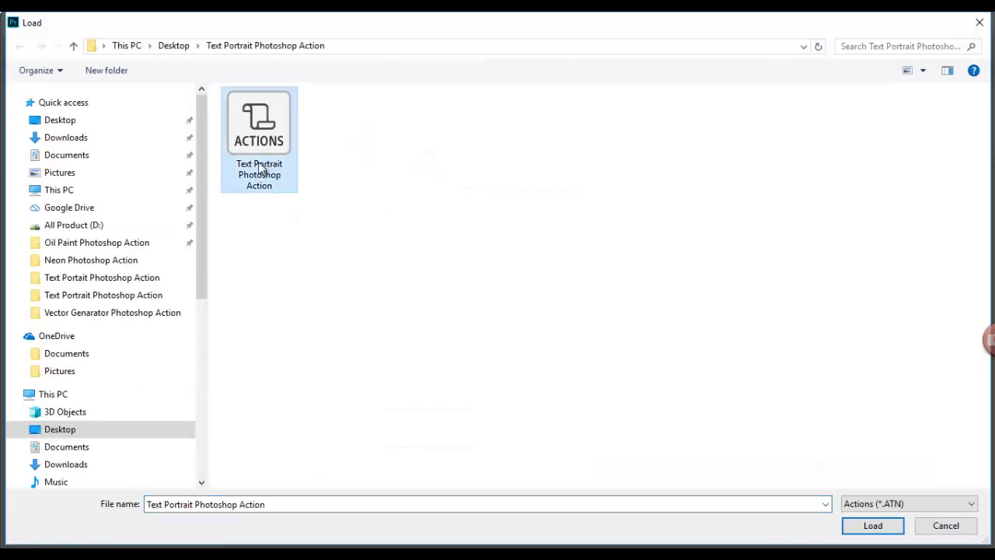
left_click(851, 528)
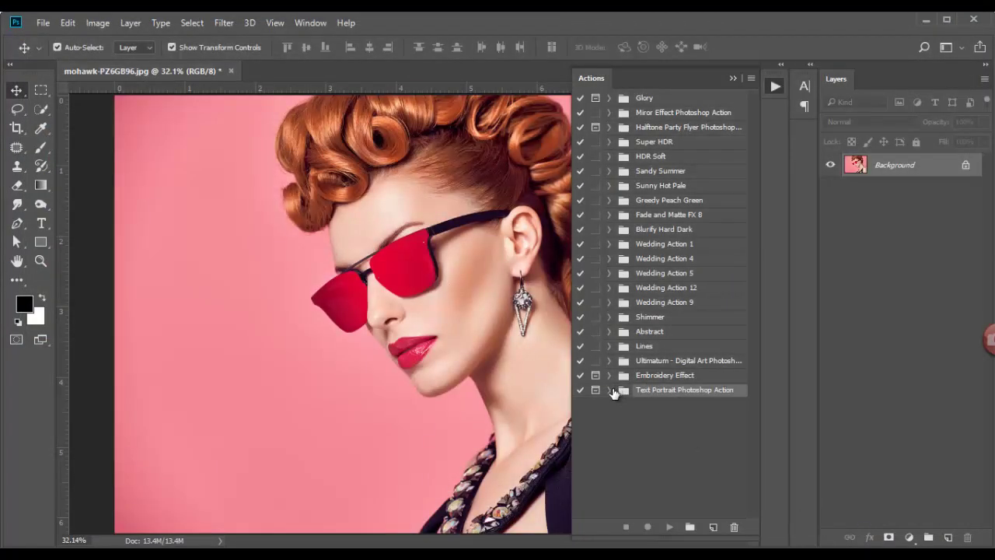
Expand the set to select its Play action, then narrow and collapse the Actions panel
left_click(611, 390)
left_click(667, 410)
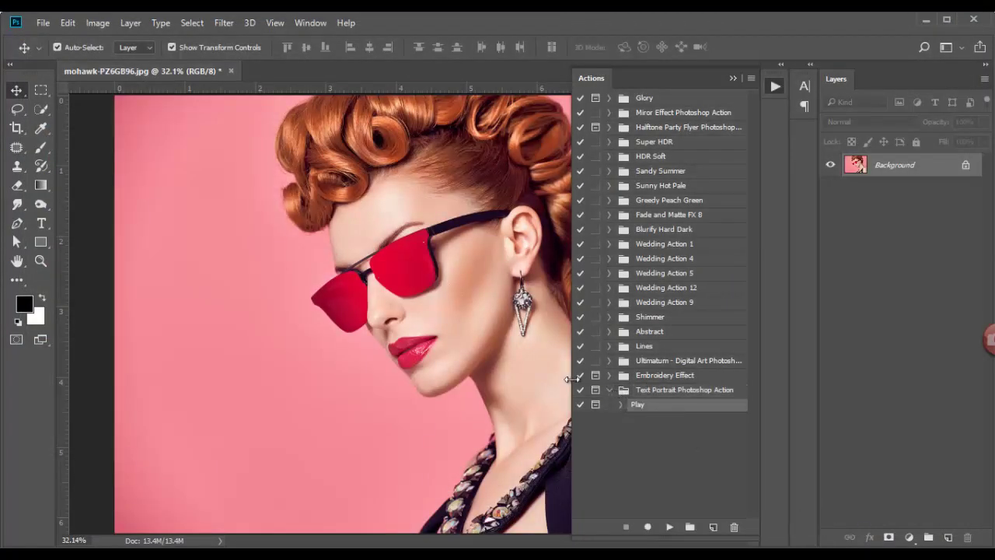
left_click_drag(570, 379, 607, 378)
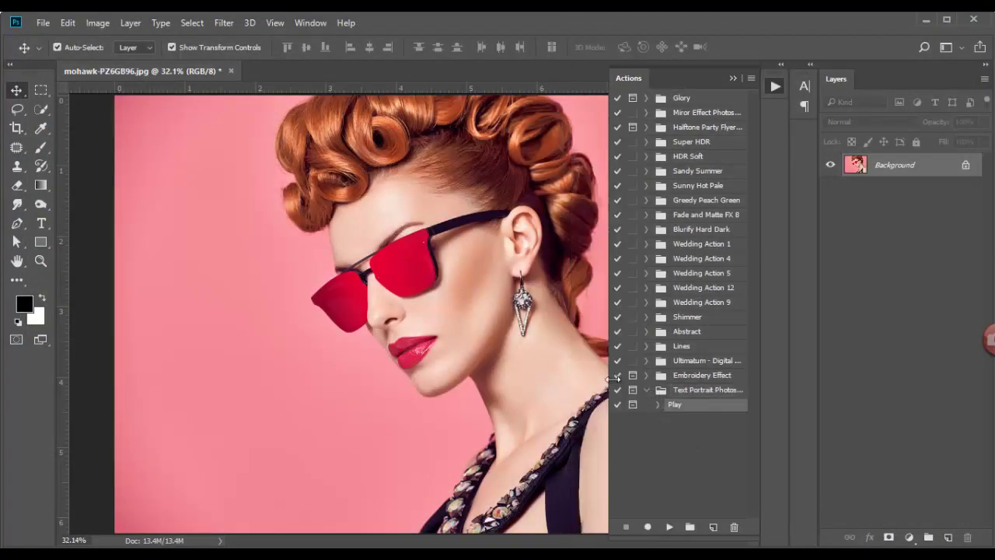
left_click(732, 78)
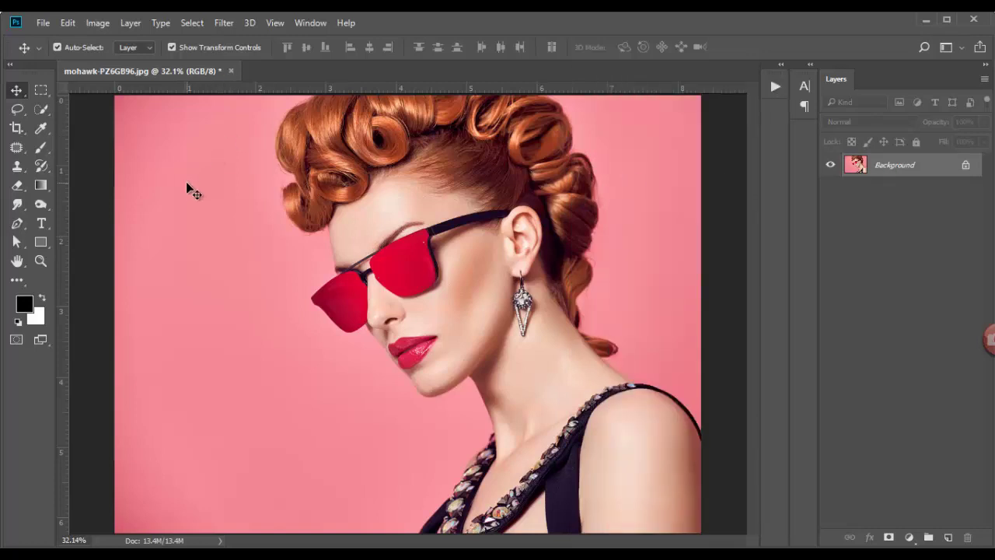
Quick-select the woman's hair curls, face and shoulders, adding the lower hair curl
left_click(43, 114)
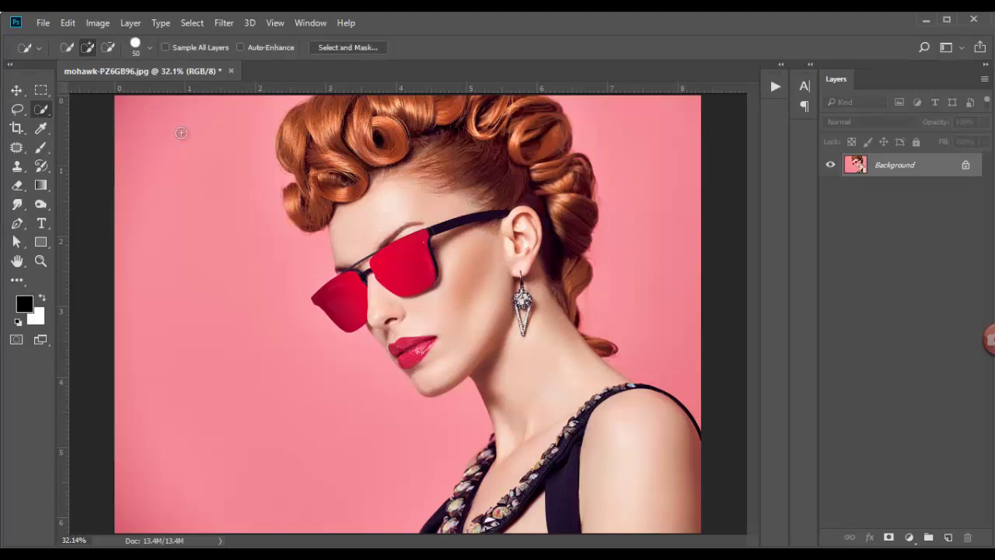
mouse_move(377, 164)
left_mouse_down()
mouse_move(303, 215)
mouse_move(430, 108)
mouse_move(566, 212)
mouse_move(567, 261)
mouse_move(551, 292)
mouse_move(440, 334)
mouse_move(391, 327)
mouse_move(404, 250)
mouse_move(343, 298)
mouse_move(368, 305)
mouse_move(402, 340)
mouse_move(635, 446)
mouse_move(548, 499)
mouse_move(447, 521)
mouse_move(497, 457)
mouse_move(482, 472)
left_mouse_up()
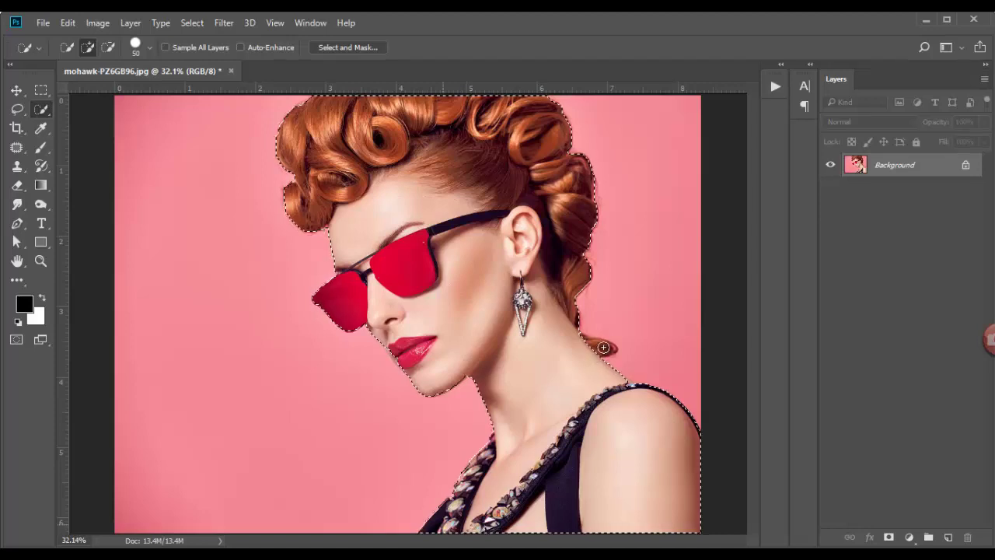
left_click(603, 348)
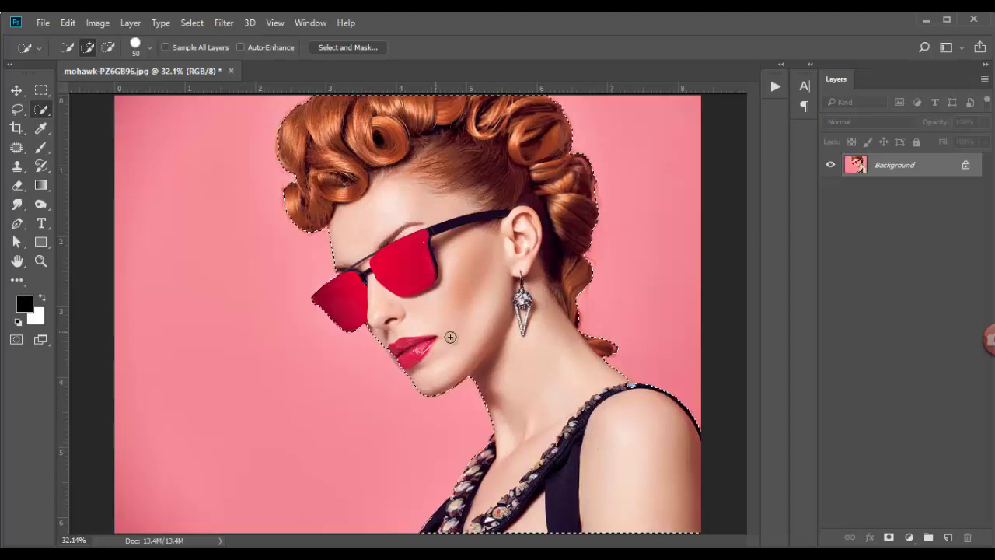
Set the foreground colour to bright green (H 109)
left_click(23, 308)
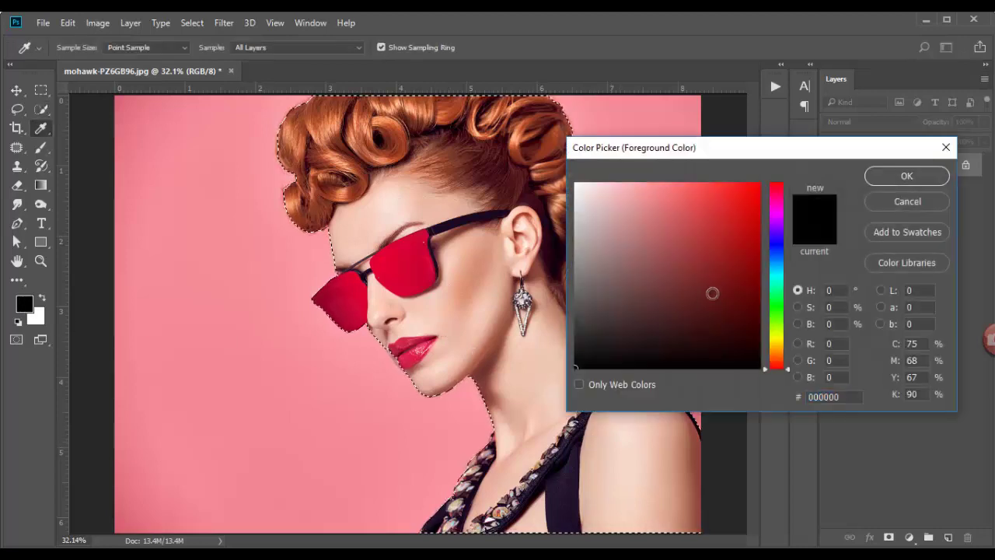
left_click(776, 312)
left_click_drag(745, 299, 790, 176)
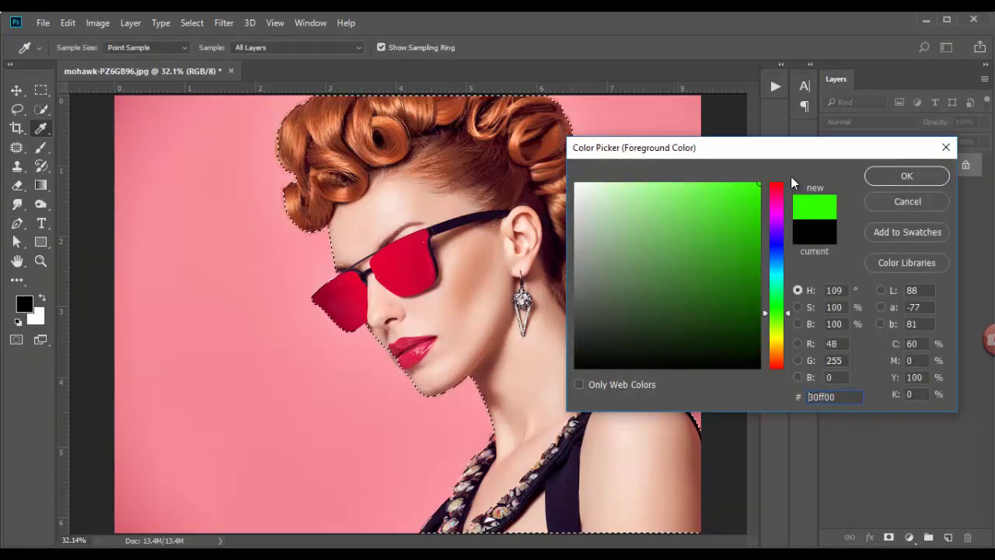
left_click(869, 183)
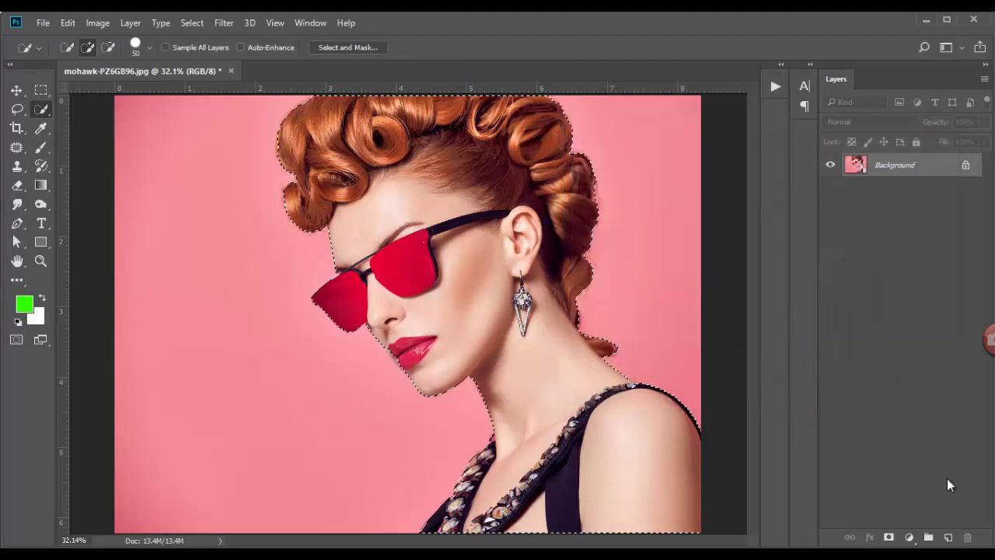
Fill the selection with green on a new Layer 1, deselect, and show the Actions list
left_click(948, 539)
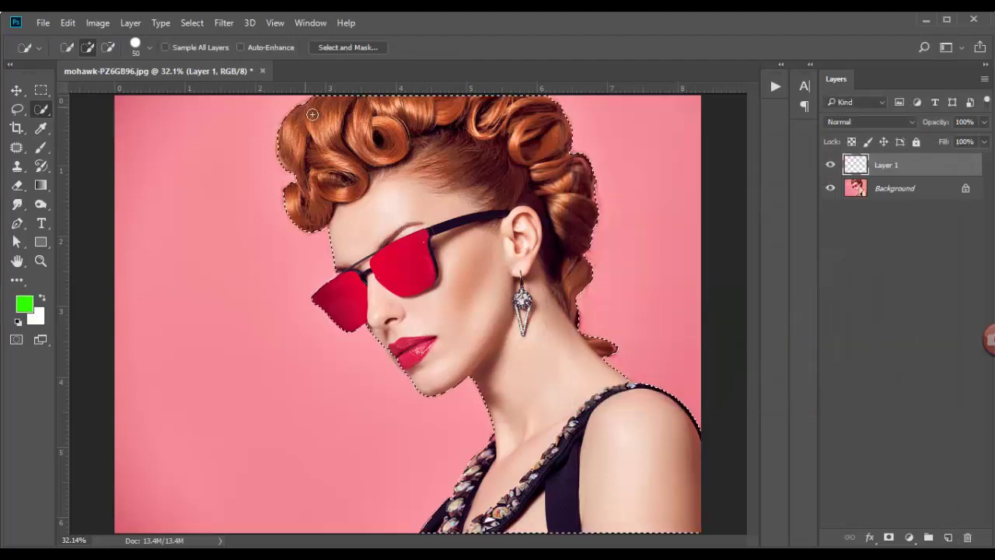
left_click(67, 22)
left_click(113, 240)
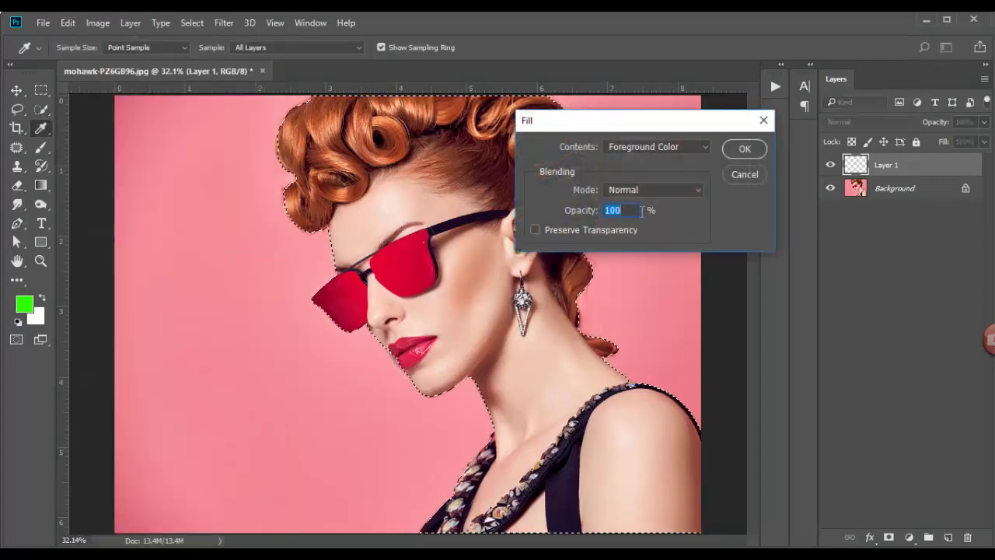
key("w")
left_click(738, 149)
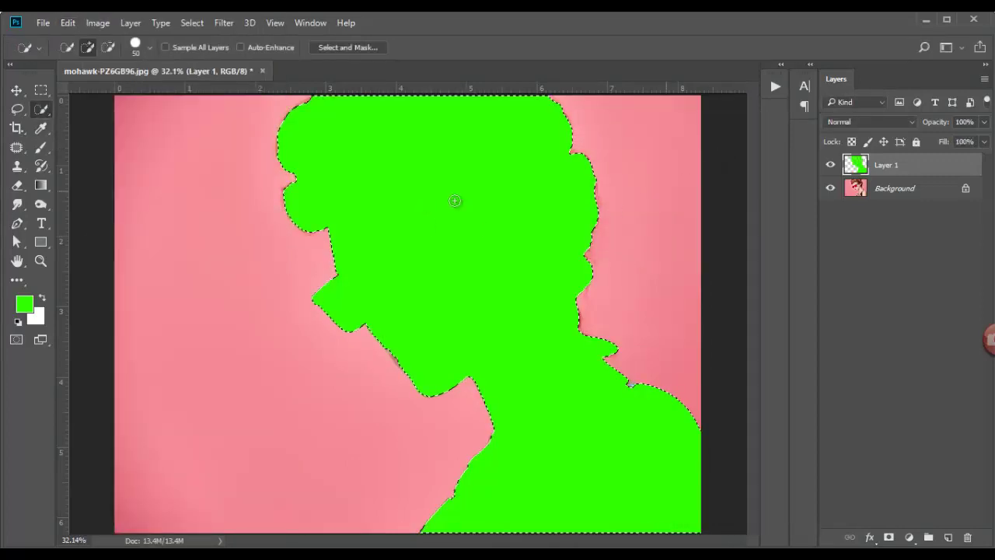
right_click(443, 243)
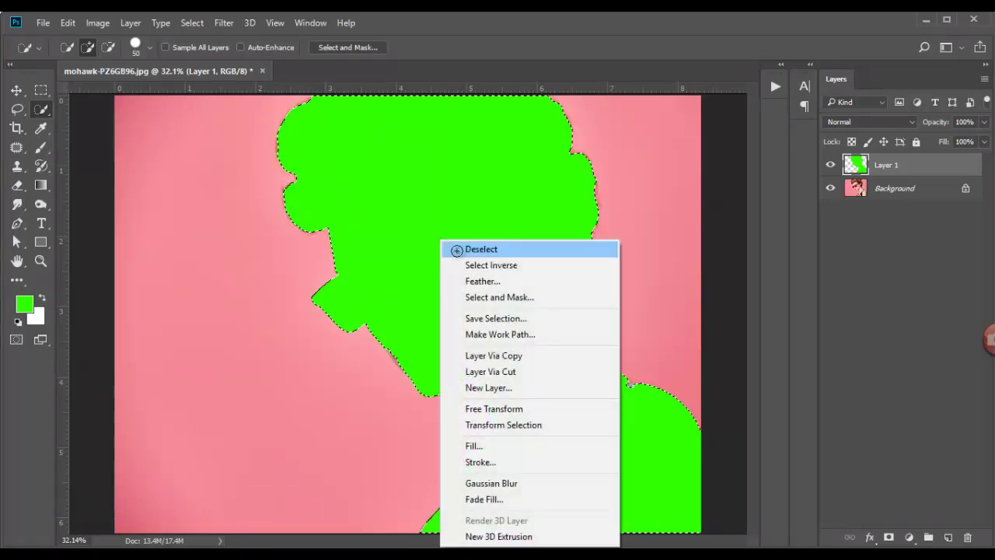
left_click(458, 251)
left_click(15, 91)
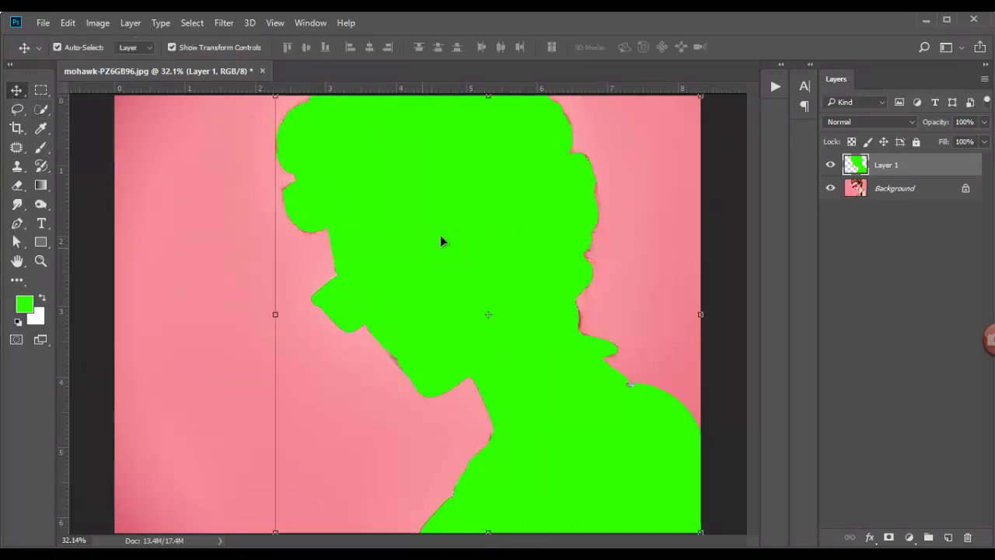
left_click(774, 89)
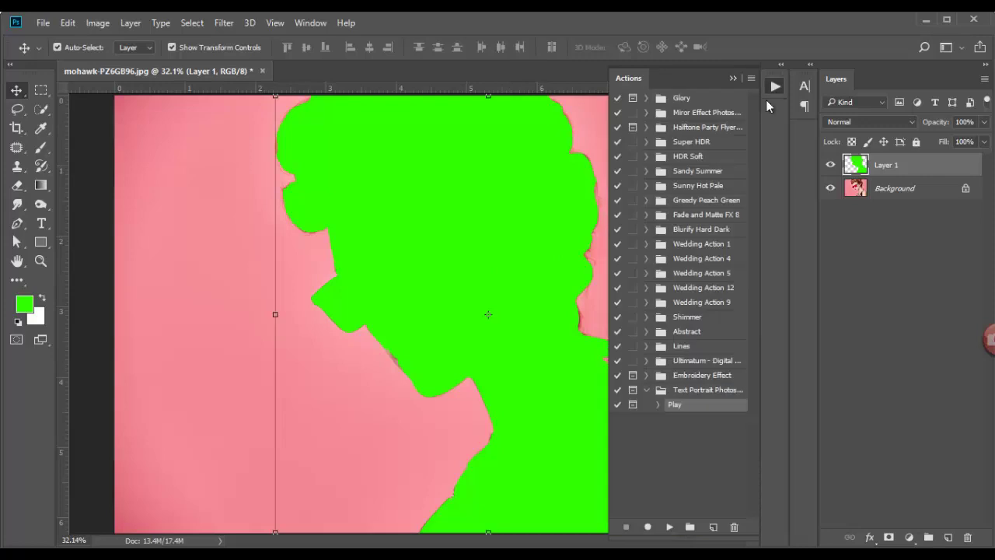
Play the Text Portrait action's Play step from the Actions panel
left_click(670, 526)
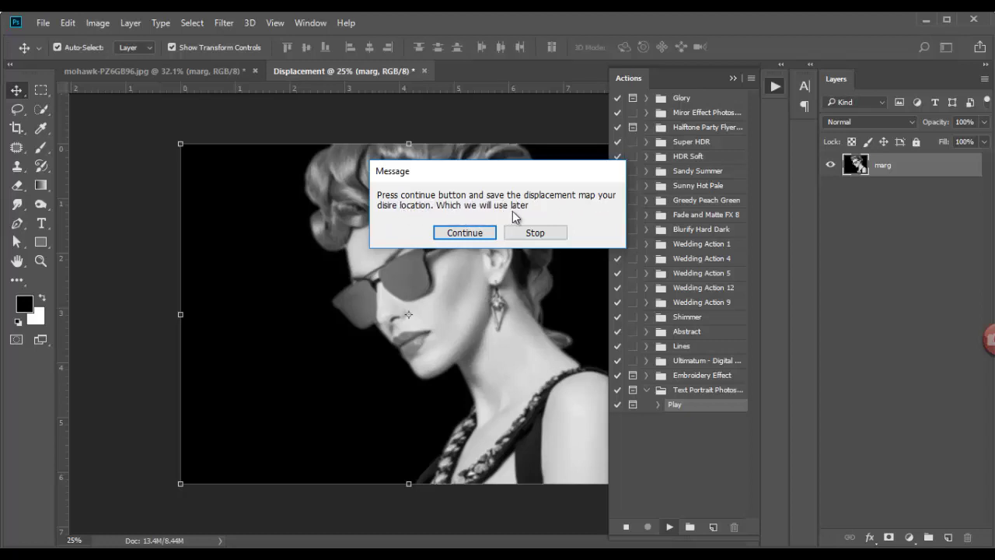
Save the displacement map as Displacement in the Text Portrait Photoshop Action folder
left_click(464, 233)
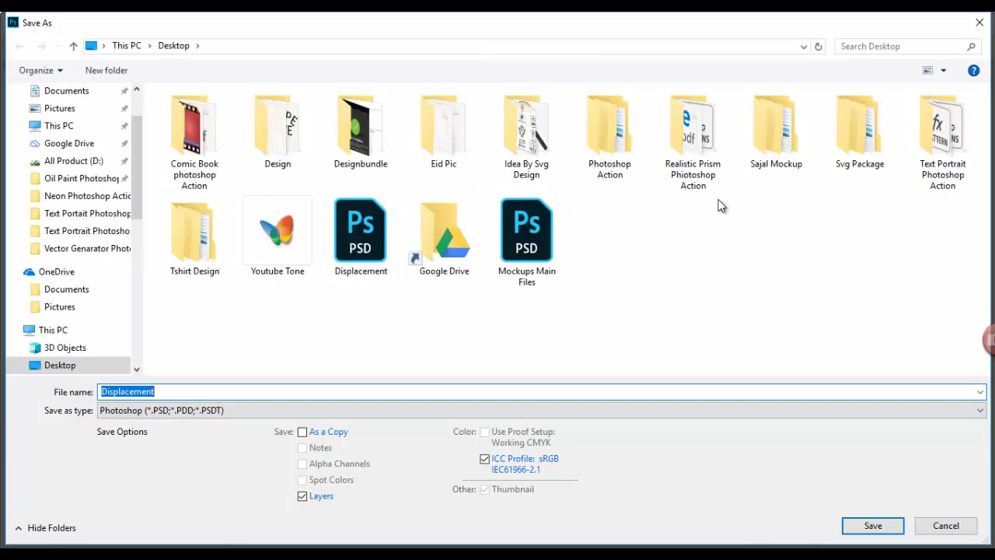
double_click(936, 136)
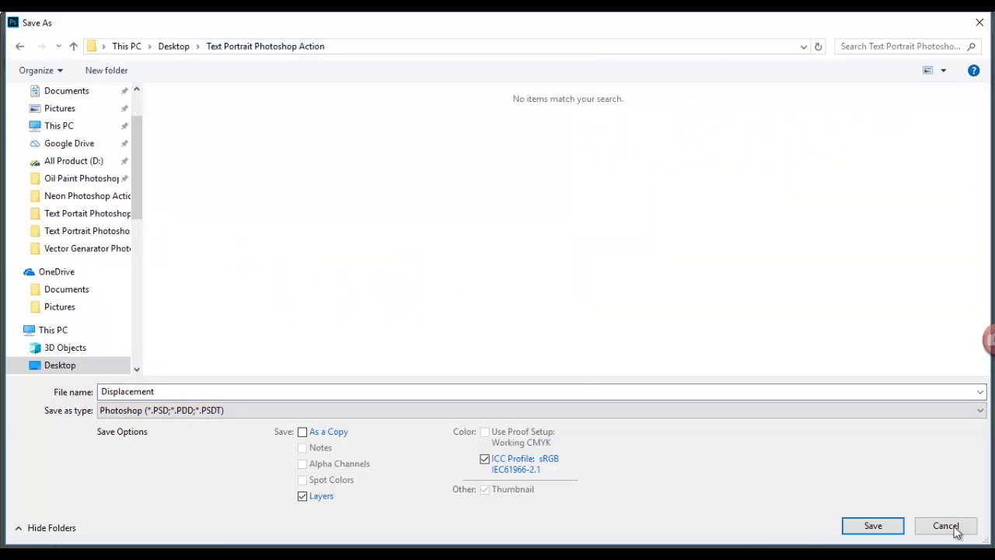
left_click(874, 527)
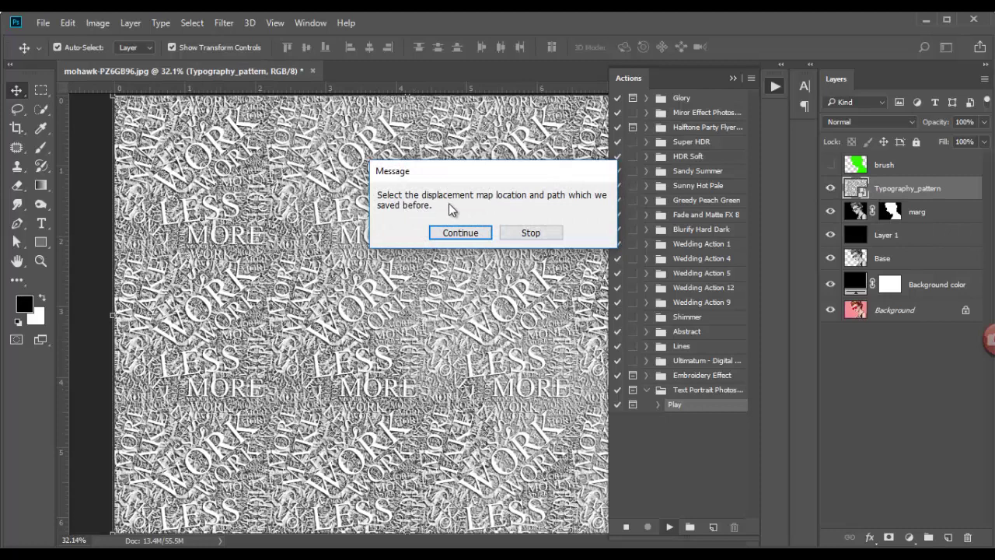
Accept the Displace settings and use Displacement.psd as the displacement map
left_click(459, 232)
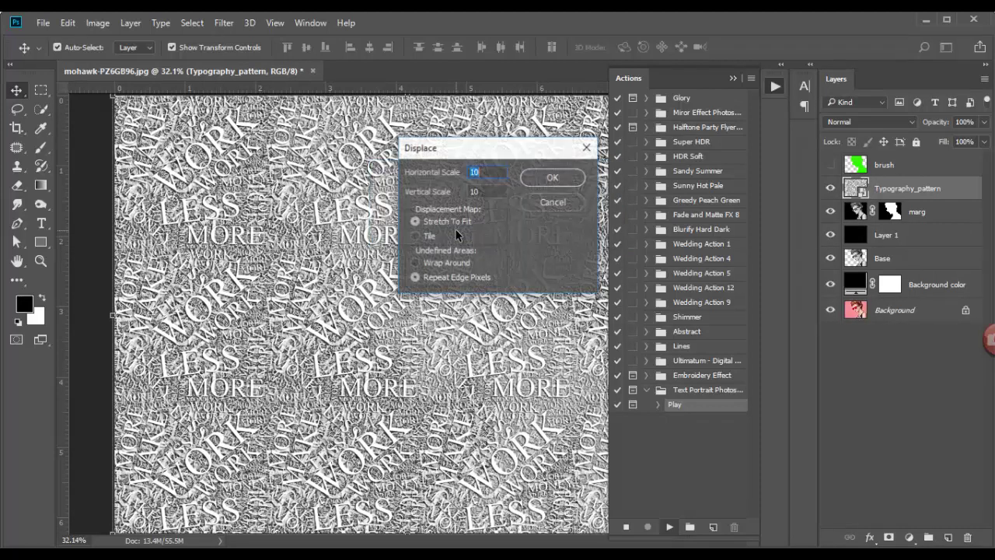
left_click(550, 179)
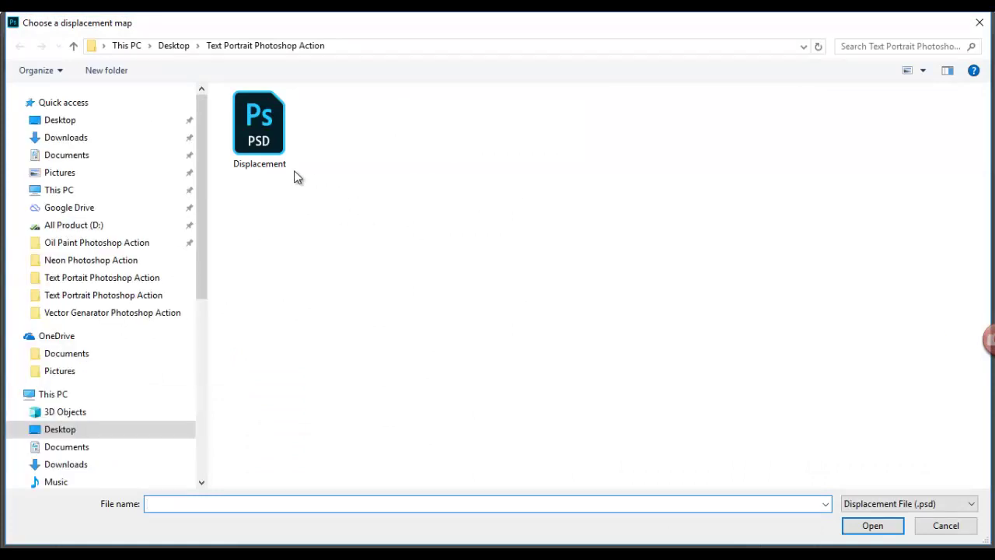
left_click(268, 159)
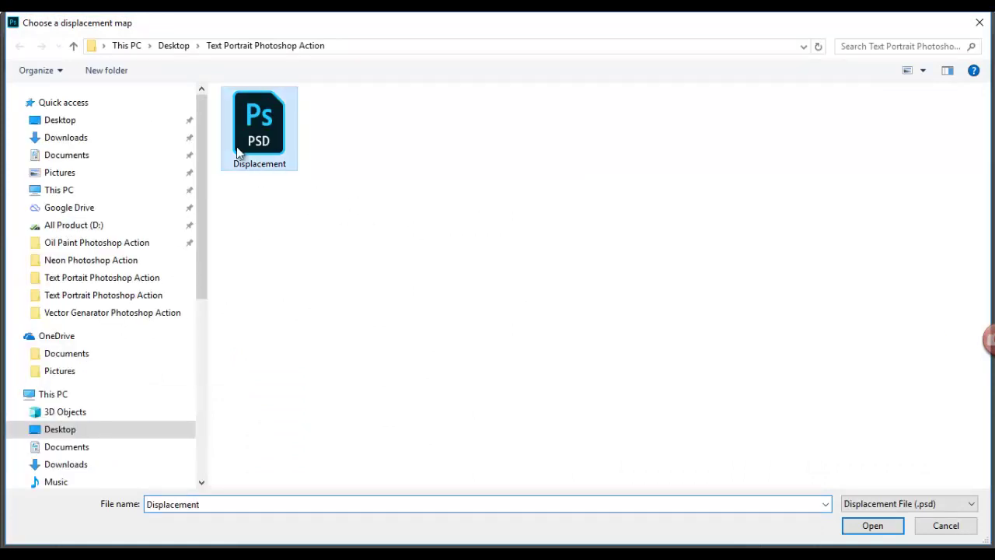
left_click(871, 527)
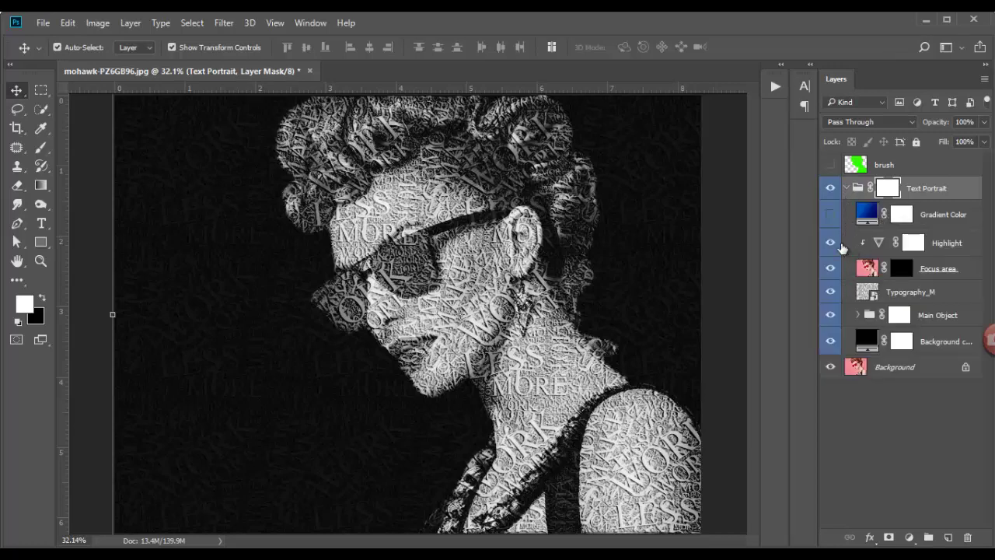
Toggle the Gradient Color and Focus area layers to compare, selecting the Focus area mask
left_click(830, 215)
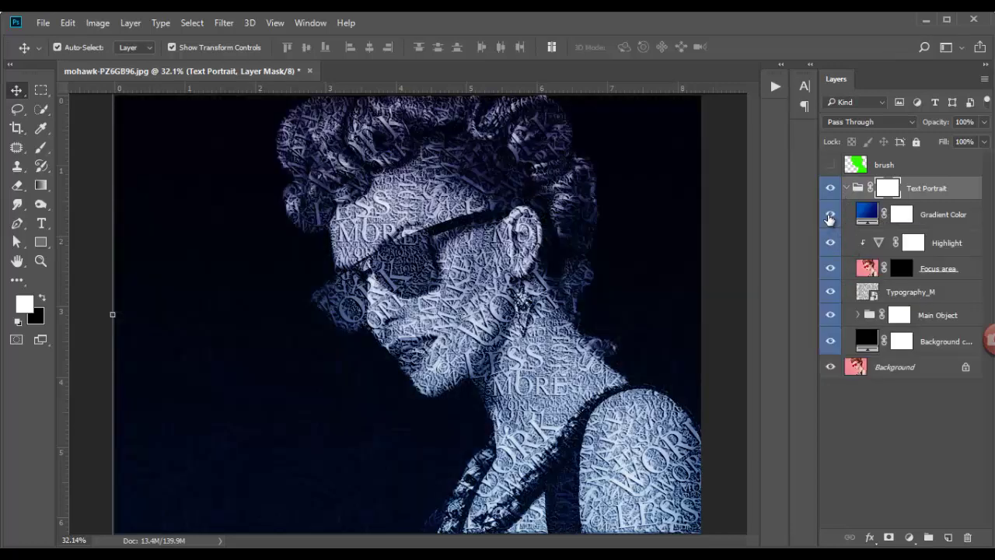
left_click(830, 215)
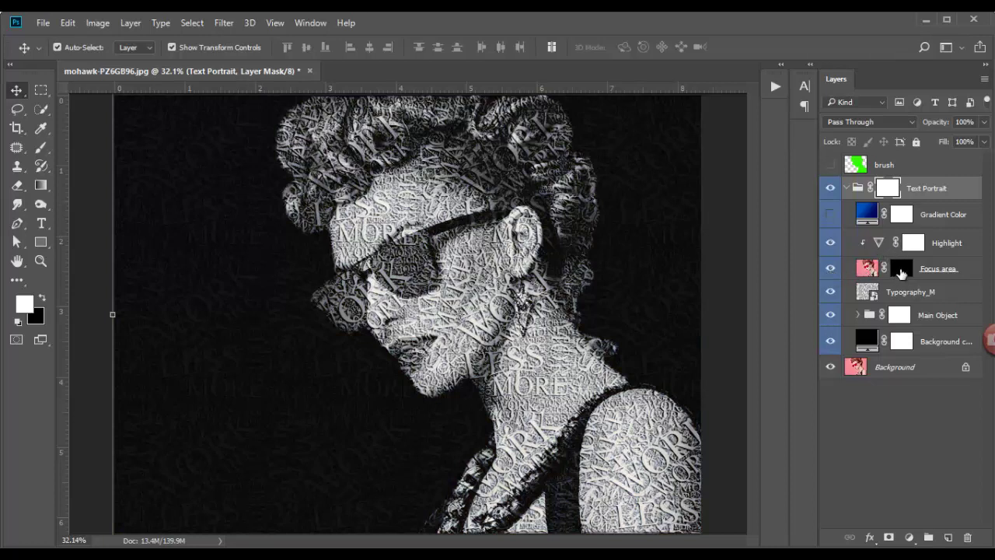
left_click(902, 269)
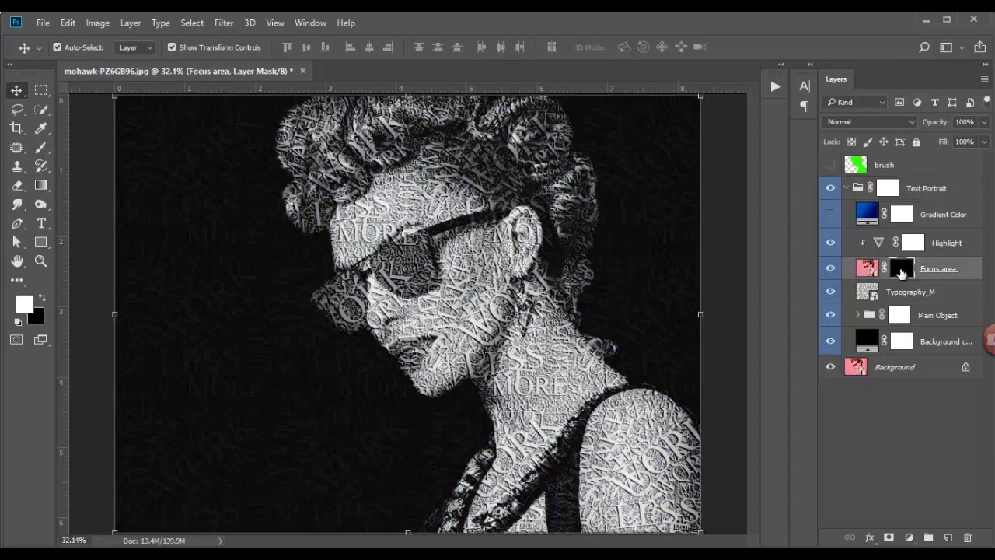
left_click(830, 268)
left_click(830, 268)
Set the Brush tool to a Hard Round tip at 36 px
left_click(39, 148)
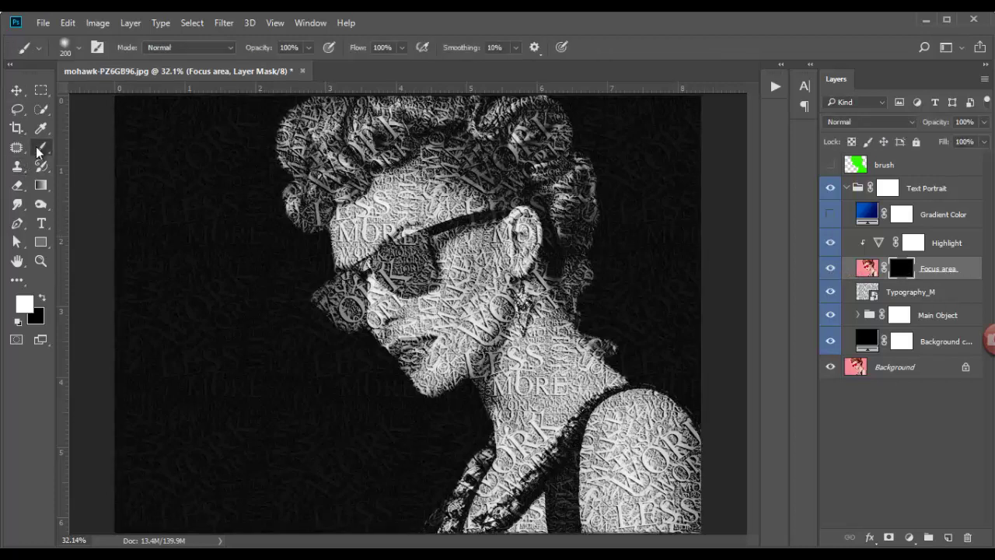
left_click(78, 48)
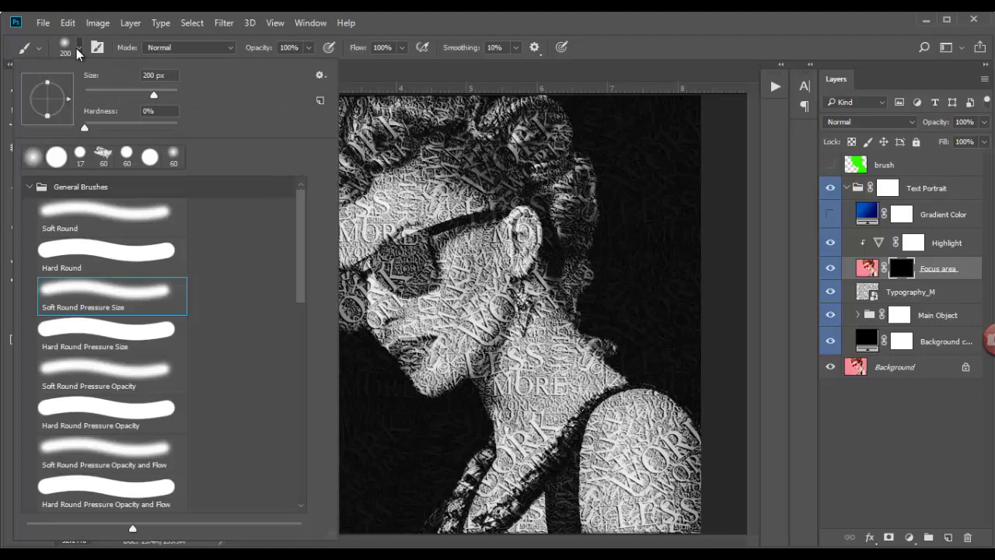
left_click(80, 251)
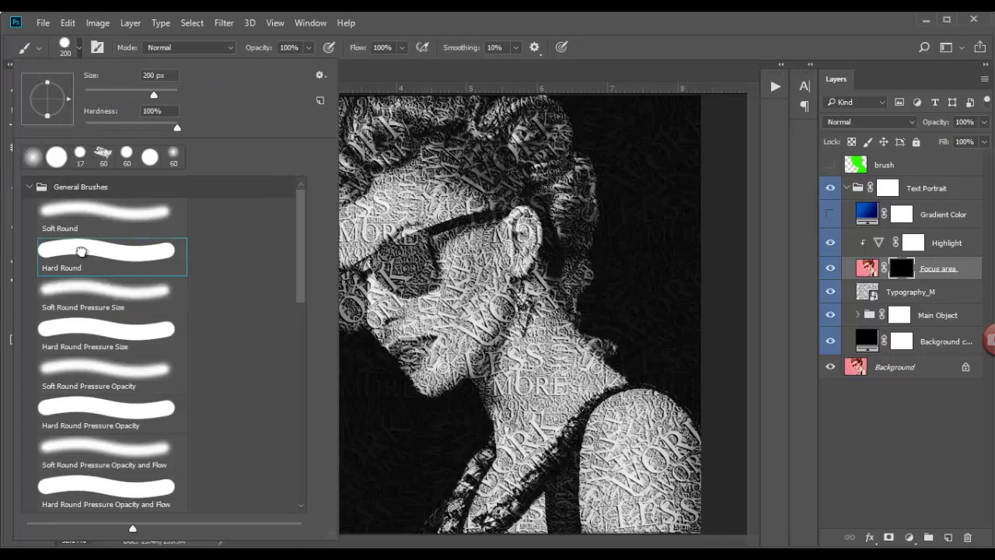
key("Return")
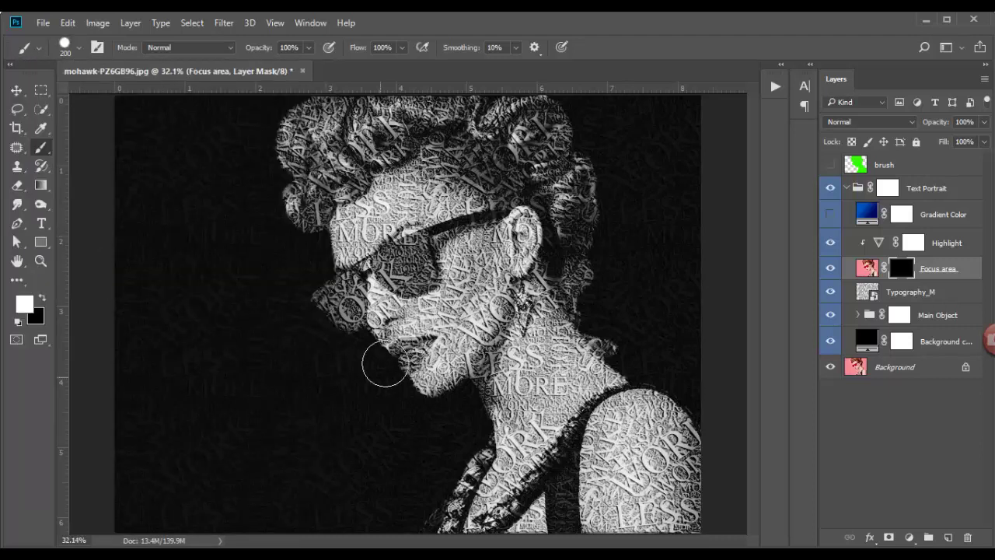
right_click(321, 286)
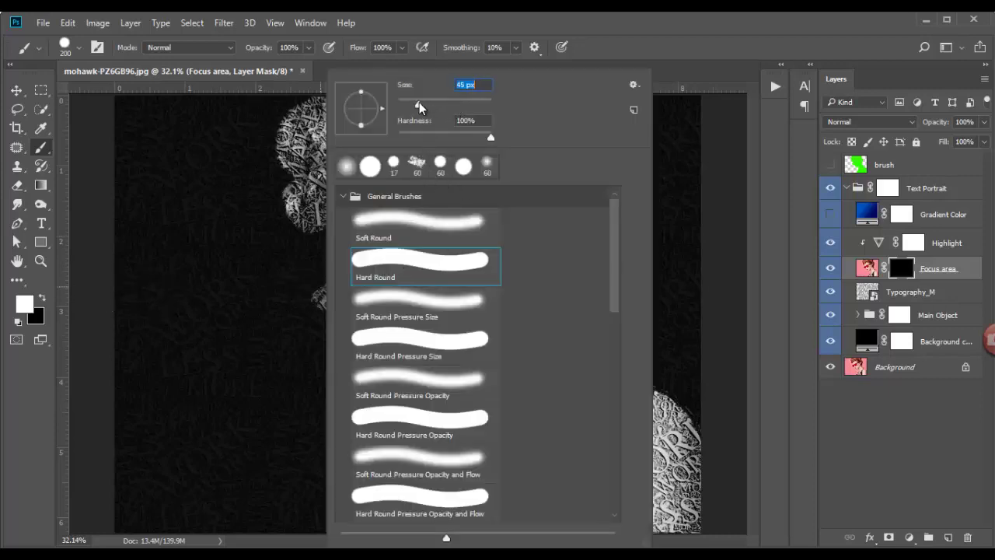
key("Return")
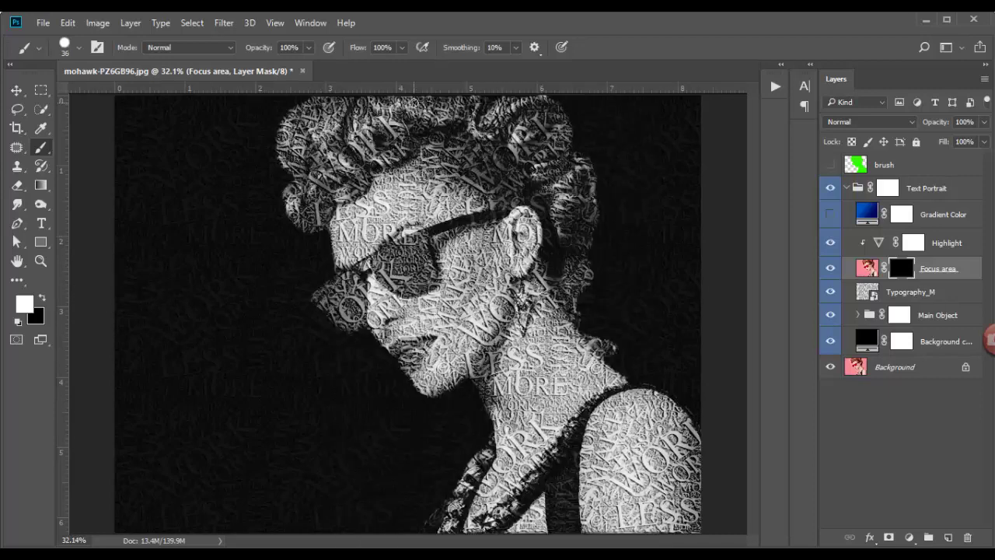
Zoom in and paint the lips back in red on the Focus area mask
scroll(416, 340, "up", 1)
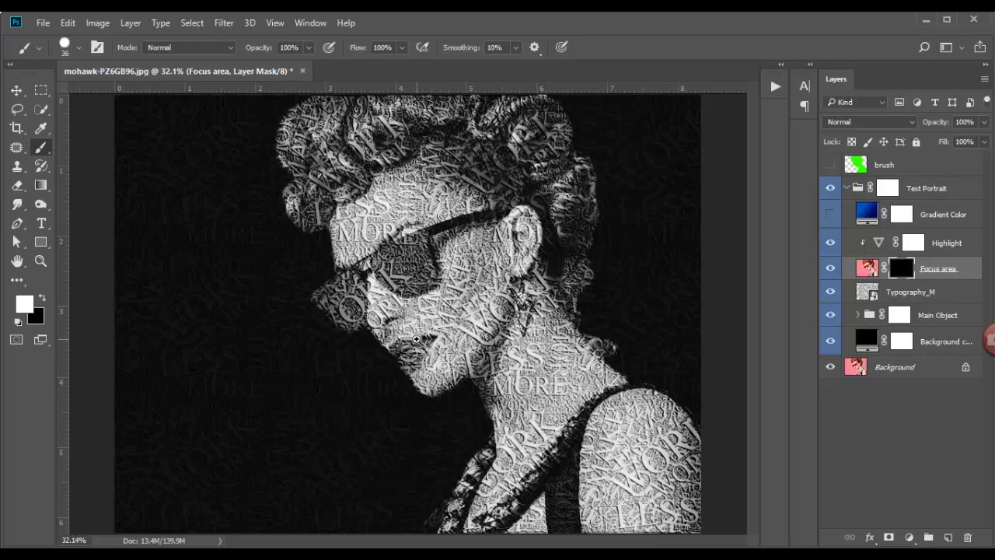
scroll(416, 340, "up", 1)
scroll(416, 340, "up", 1)
scroll(405, 366, "down", 1)
scroll(405, 365, "up", 1)
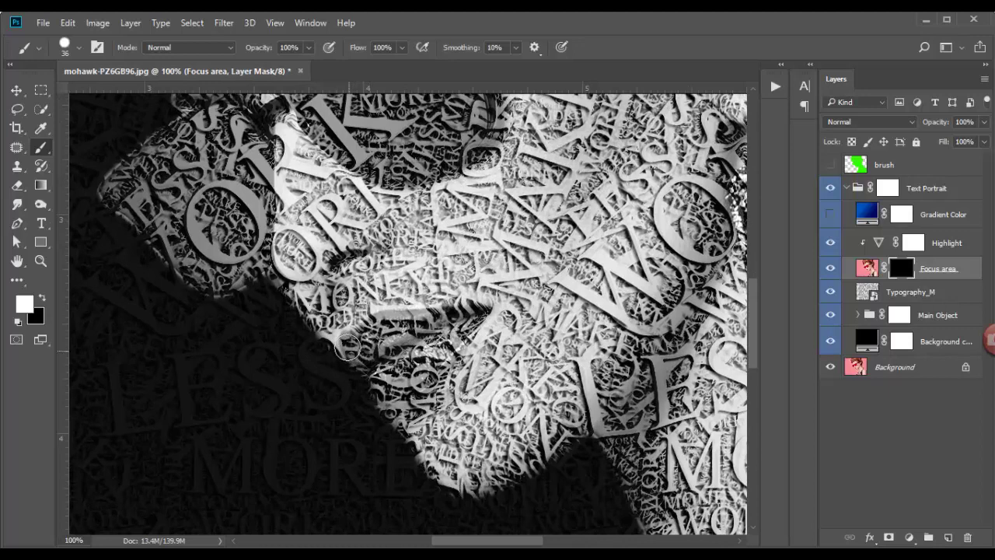
mouse_move(350, 345)
left_mouse_down()
mouse_move(385, 328)
mouse_move(468, 316)
mouse_move(442, 342)
left_mouse_up()
mouse_move(437, 350)
left_mouse_down()
mouse_move(400, 389)
mouse_move(363, 363)
mouse_move(419, 342)
mouse_move(393, 370)
mouse_move(434, 342)
left_mouse_up()
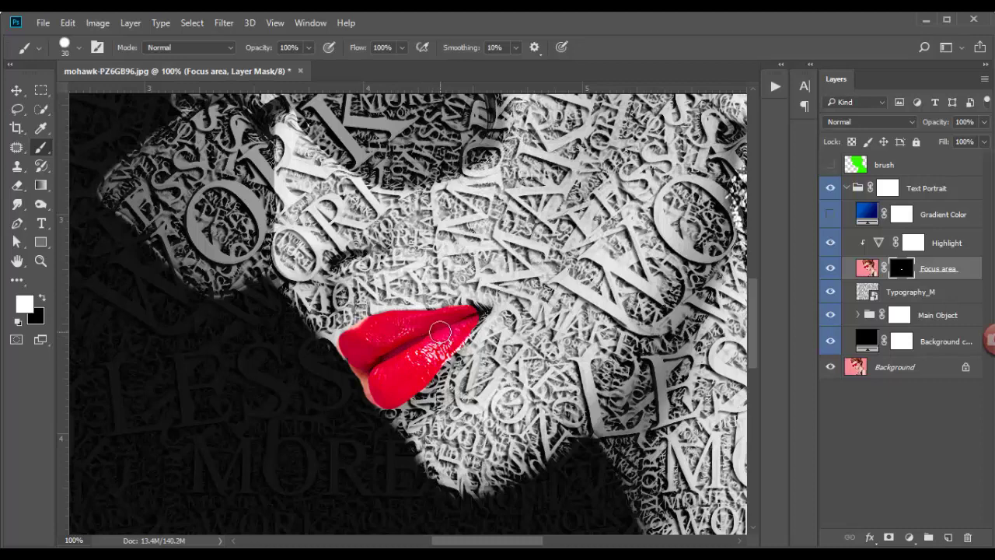
Refine the lip edges with an 8 px brush, trimming spill in black, then zoom out
key("bracketleft")
key("bracketleft")
key("bracketleft")
left_click_drag(487, 312, 469, 322)
left_click(44, 299)
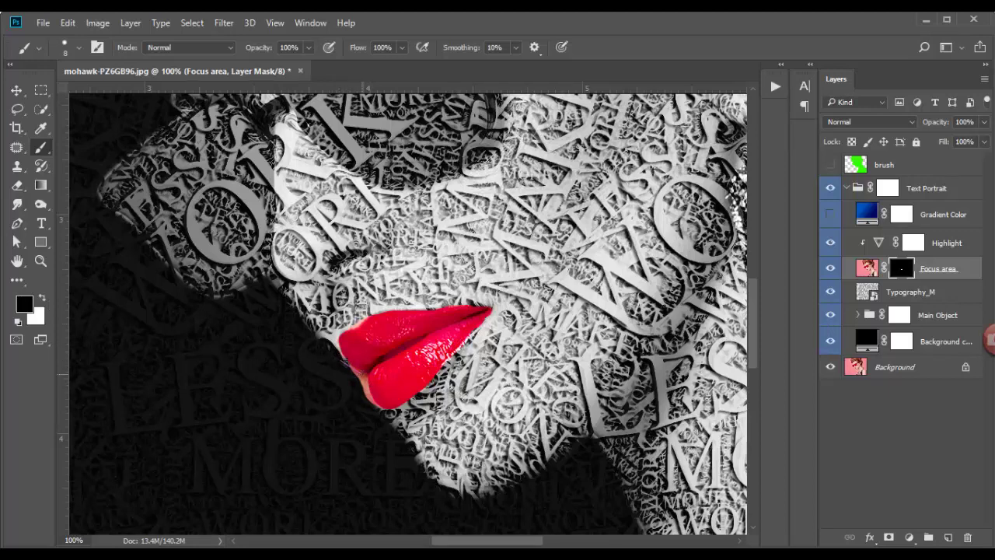
left_click_drag(342, 362, 365, 387)
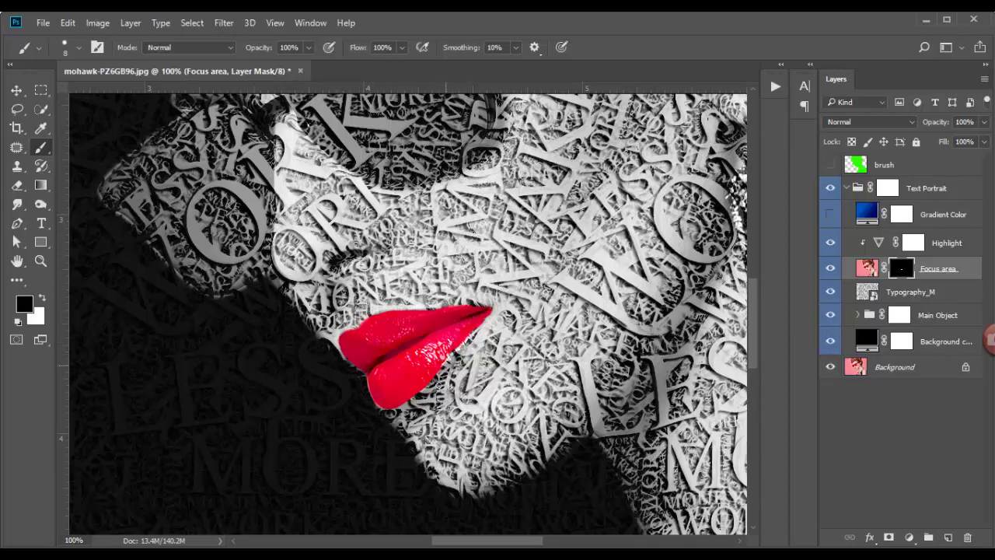
scroll(427, 354, "down", 5)
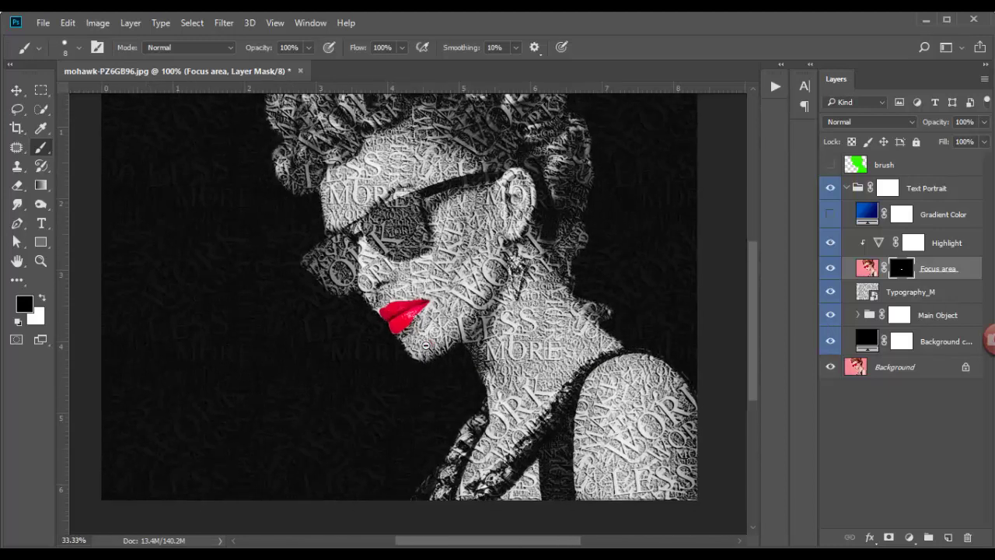
Fill the Focus area mask with black to hide the red lips
left_click(17, 89)
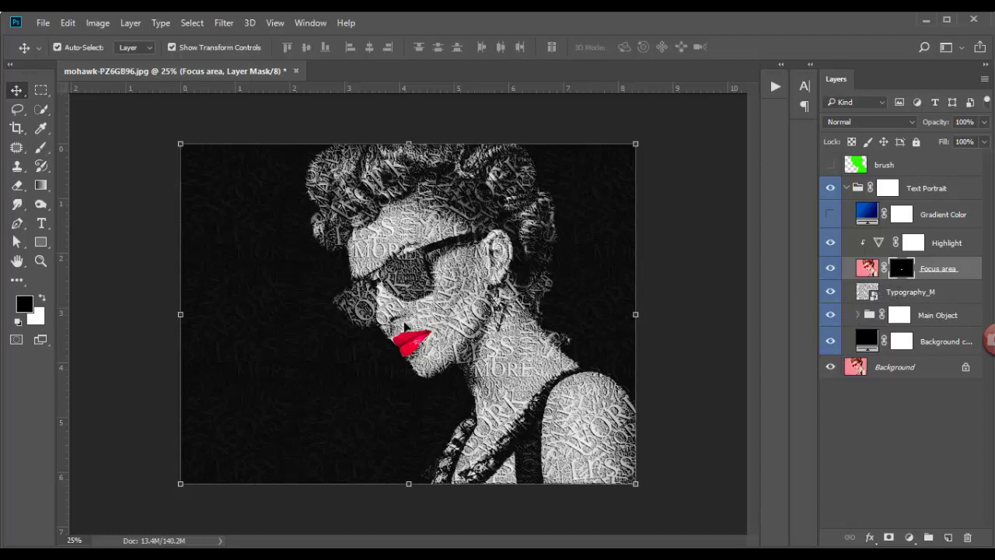
left_click(735, 272)
left_click(899, 268)
key("alt+Delete")
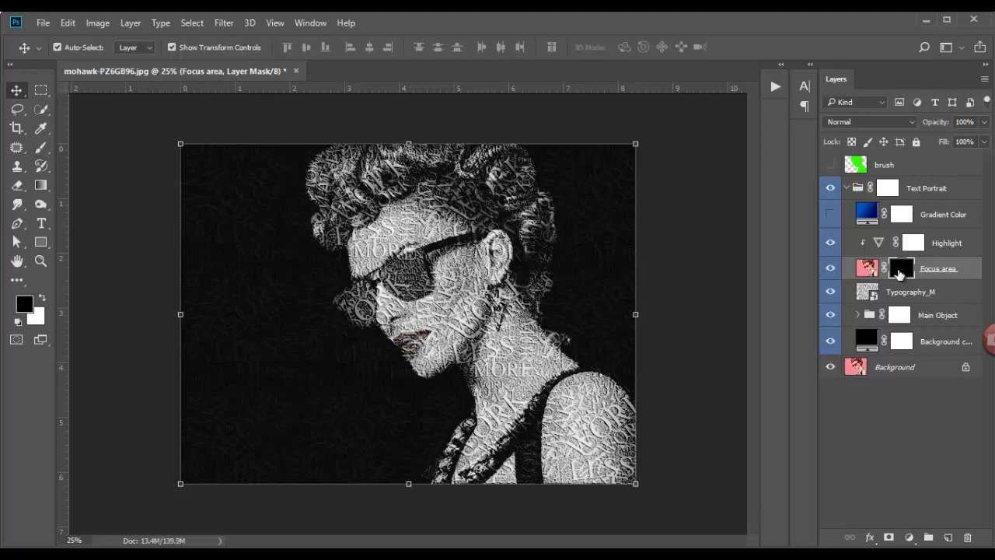
left_click(715, 276)
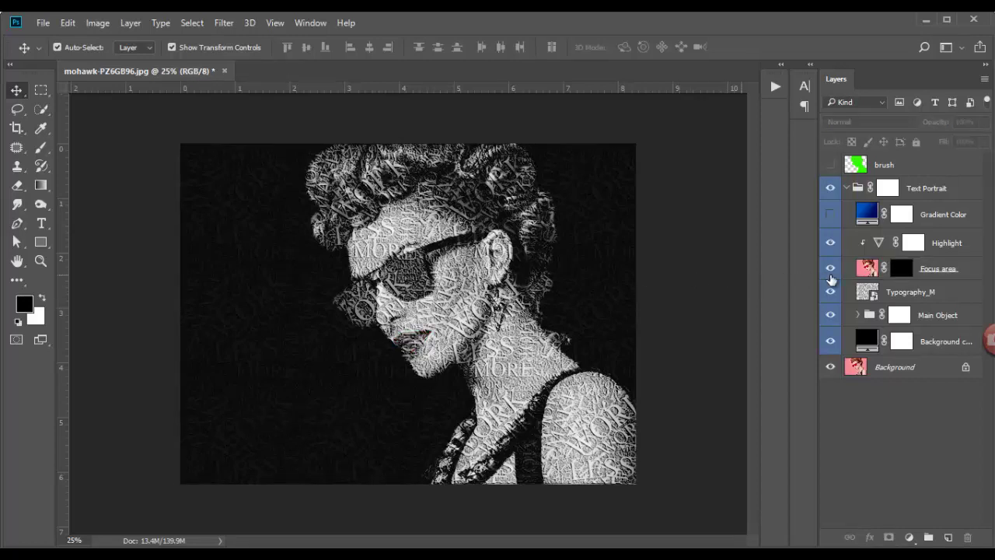
Turn on the Object color layer inside Main Object > Other Option to colour the portrait
left_click(857, 315)
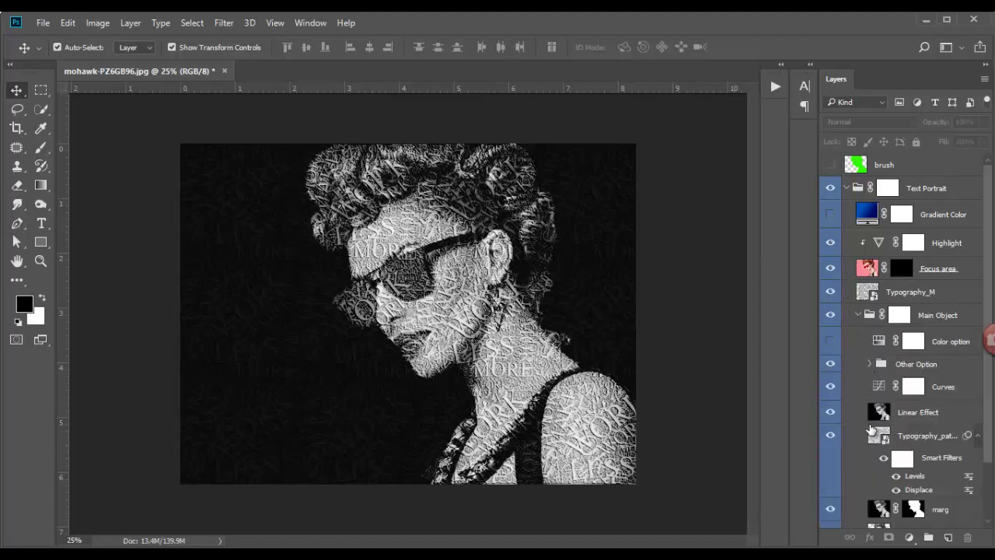
left_click(900, 365)
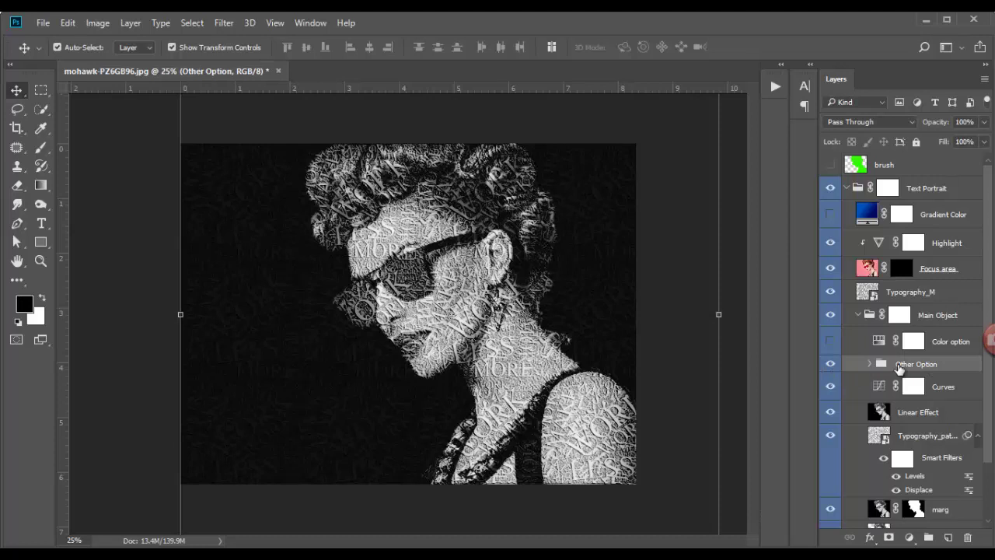
left_click(870, 364)
scroll(871, 370, "down", 3)
scroll(870, 370, "down", 1)
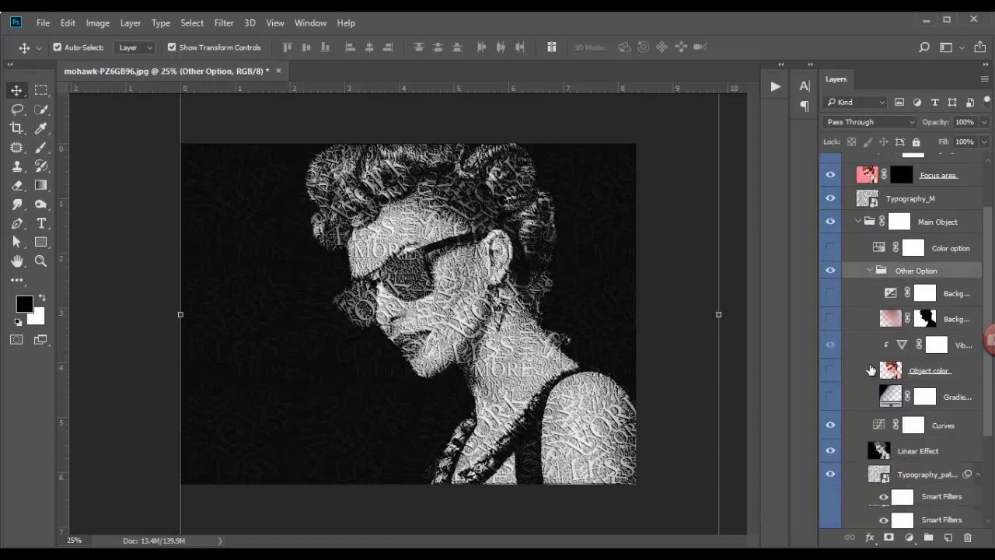
scroll(871, 370, "down", 2)
left_click(900, 325)
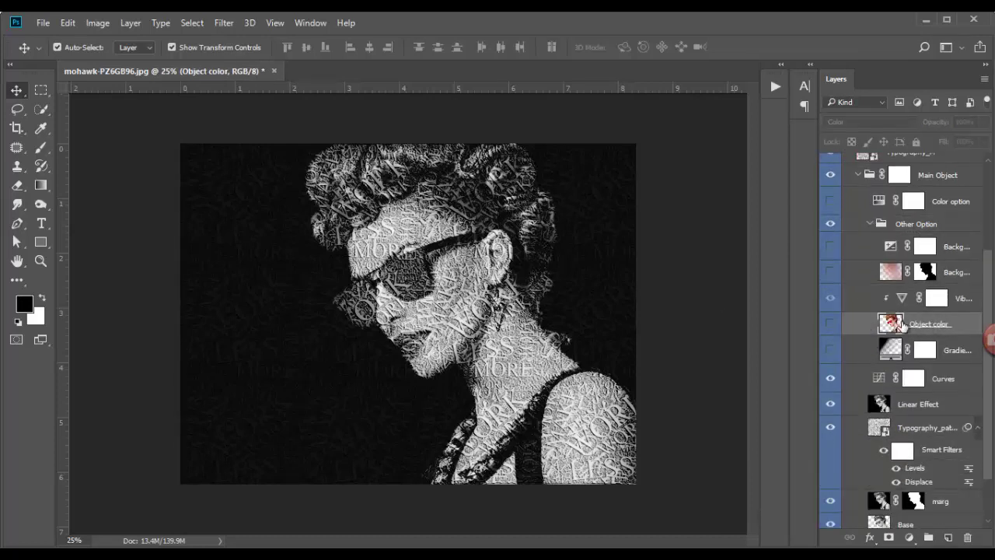
left_click(830, 323)
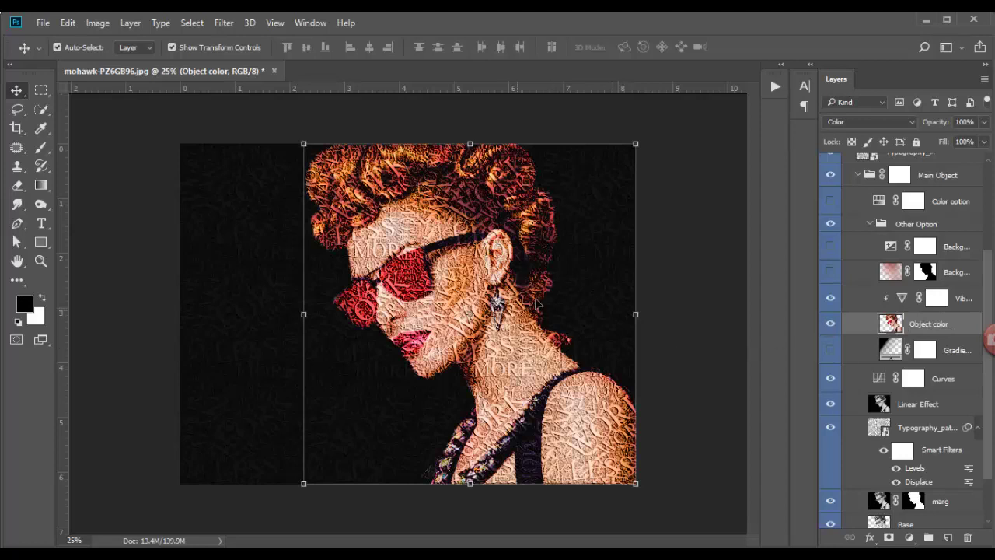
scroll(877, 318, "up", 2)
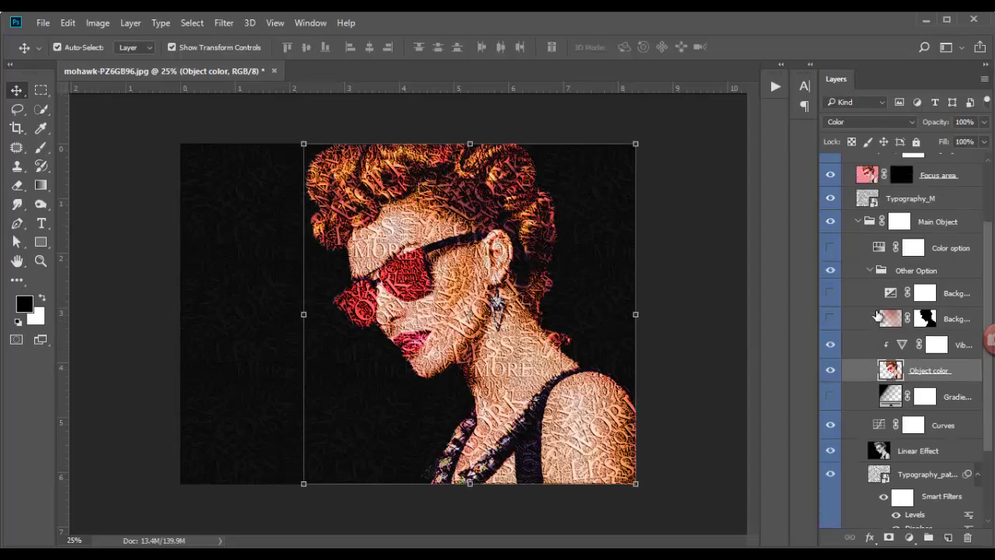
Collapse the groups, preview the Gradient Color overlay off again, and reopen Main Object
left_click(880, 269)
left_click(869, 269)
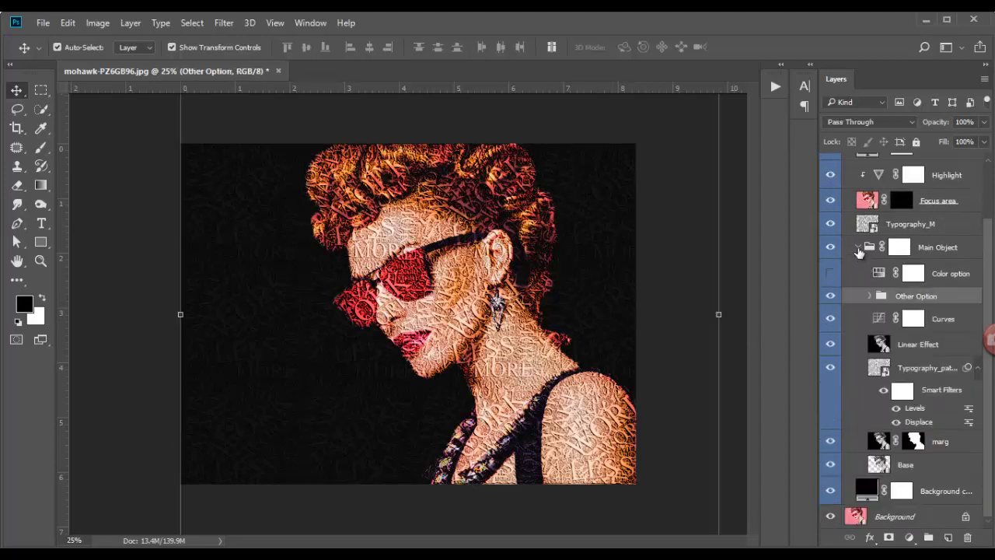
left_click(858, 247)
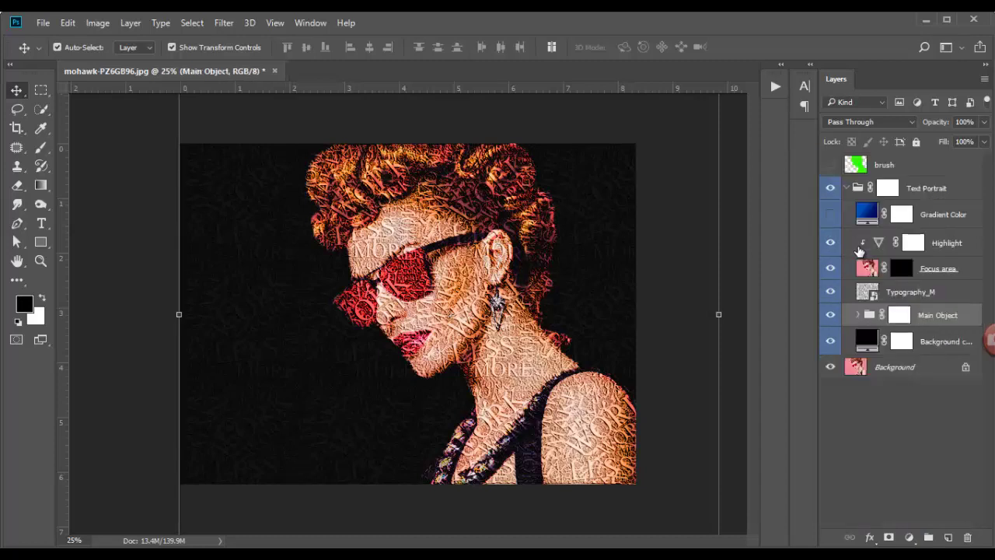
left_click(831, 215)
left_click(830, 215)
left_click(858, 315)
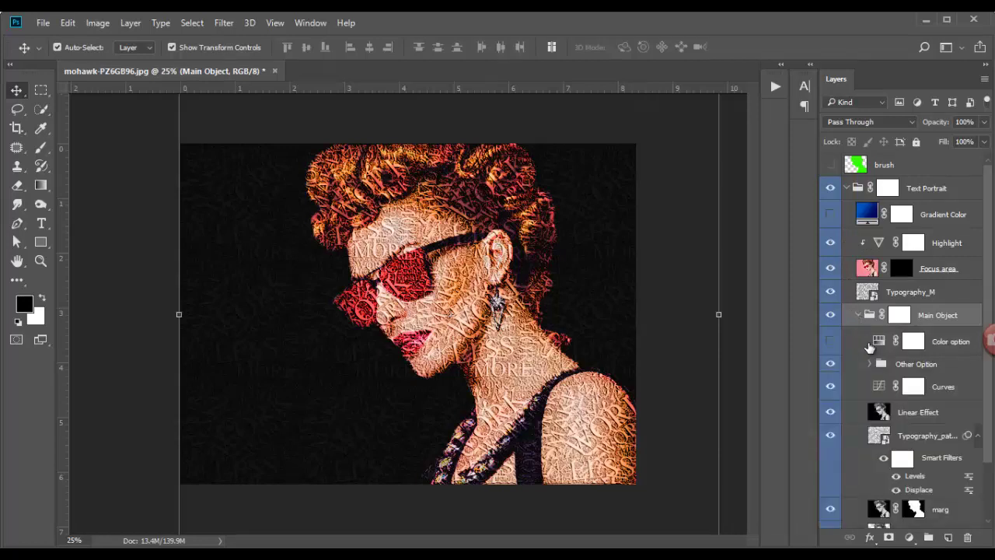
Expand Main Object and make the Color option Hue/Saturation layer visible to preview its tint
left_click(948, 352)
left_click(829, 343)
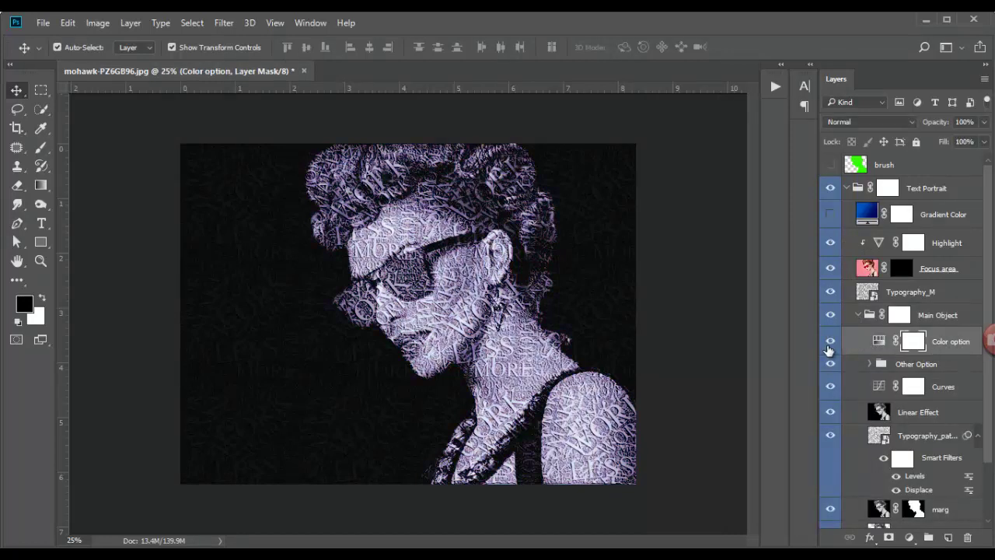
left_click(830, 343)
left_click(829, 343)
Set the Color option tint to purple (hue 281, saturation 67), then hide that layer again
double_click(879, 344)
left_click_drag(697, 227, 690, 165)
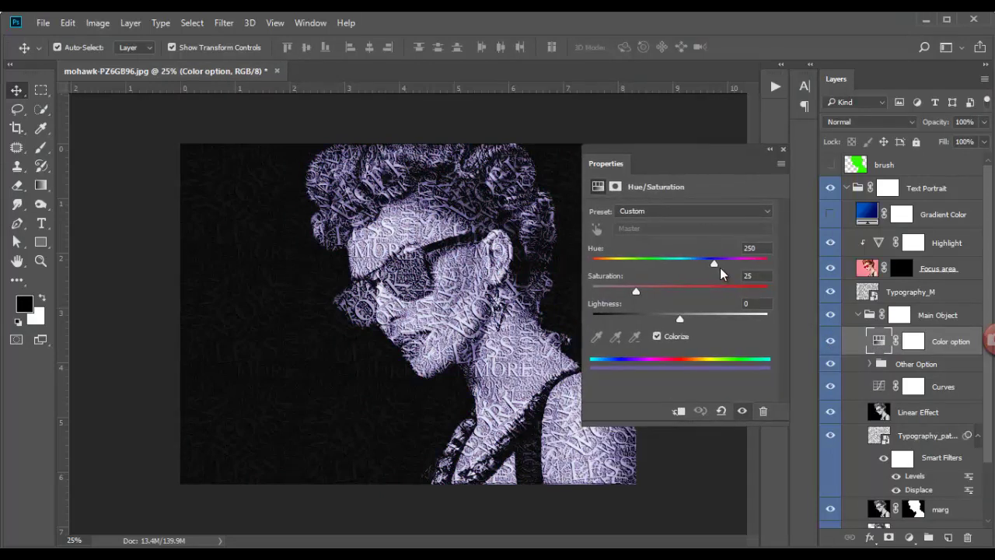
mouse_move(714, 263)
left_mouse_down()
mouse_move(762, 264)
mouse_move(587, 262)
left_mouse_up()
mouse_move(636, 291)
left_mouse_down()
mouse_move(764, 290)
mouse_move(701, 284)
left_mouse_up()
left_click_drag(631, 260, 738, 262)
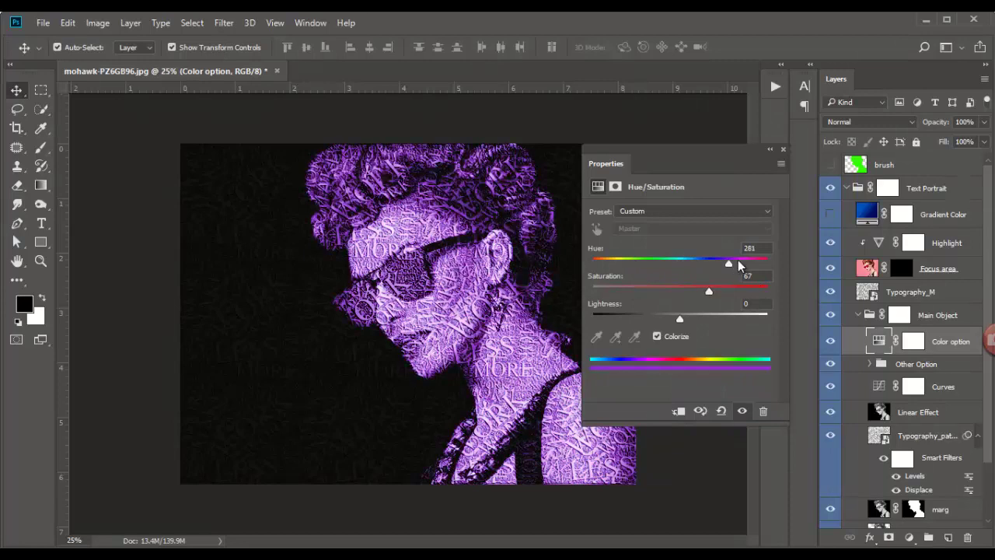
left_click(783, 149)
left_click(829, 343)
left_click(868, 314)
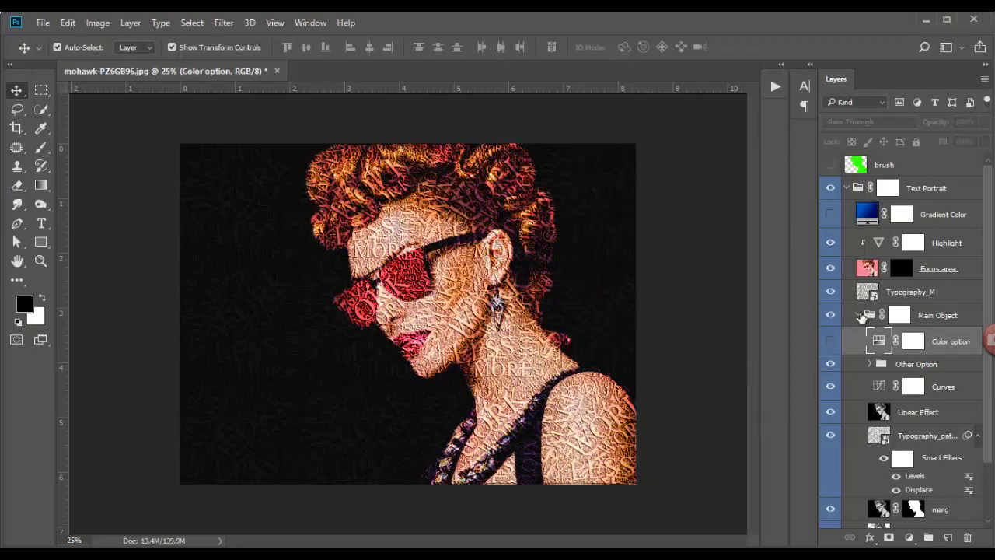